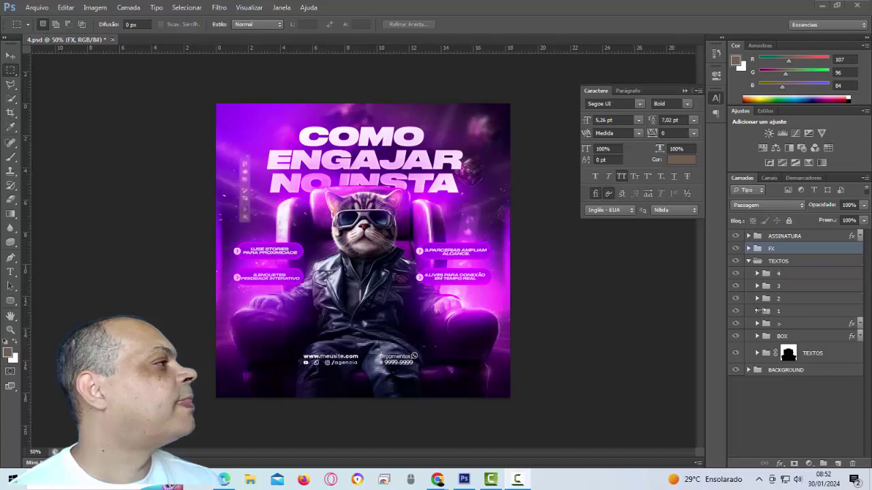
Expand and collapse groups 1, 4, BOX, FX and ASSINATURA to inspect their layers.
{"action": "left_click", "coordinate": [754, 313]}
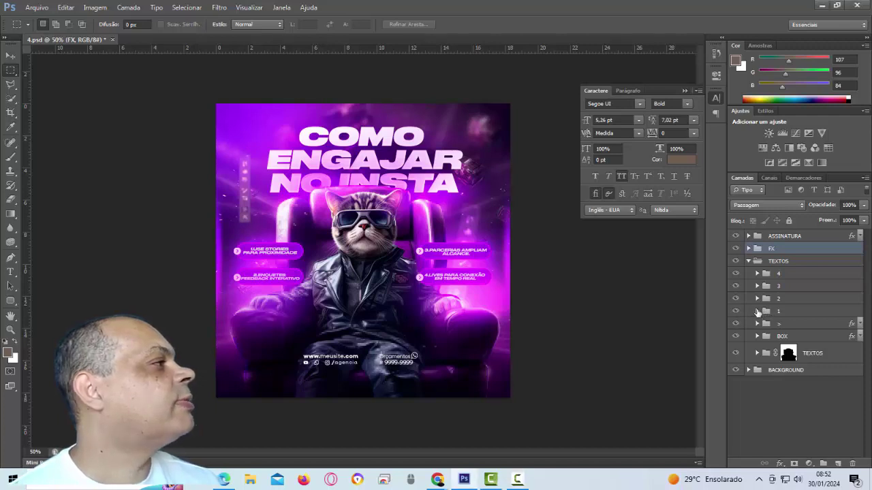
{"action": "left_click", "coordinate": [757, 311]}
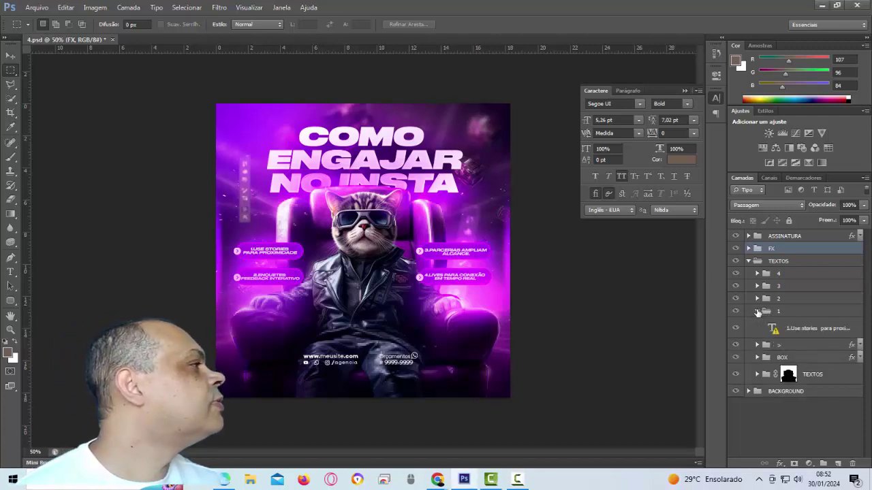
{"action": "left_click", "coordinate": [757, 311]}
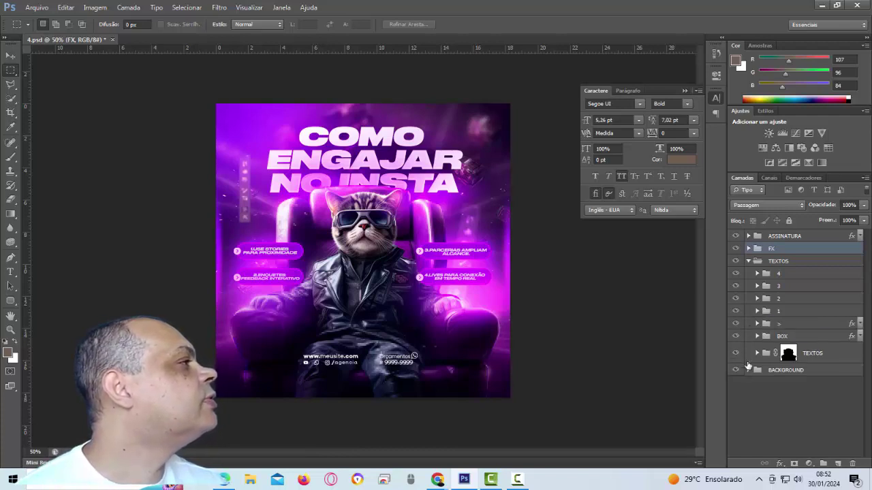
{"action": "left_click", "coordinate": [757, 274]}
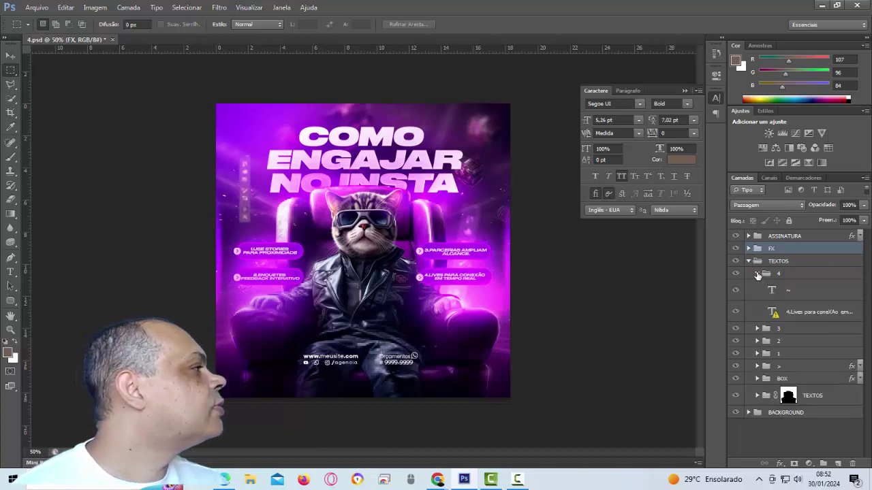
{"action": "left_click", "coordinate": [756, 273]}
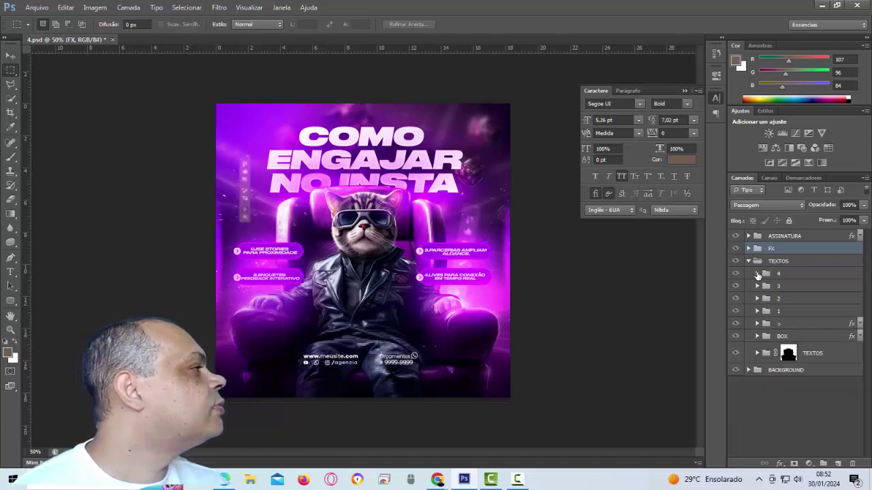
{"action": "left_click", "coordinate": [756, 337]}
{"action": "left_click", "coordinate": [756, 336]}
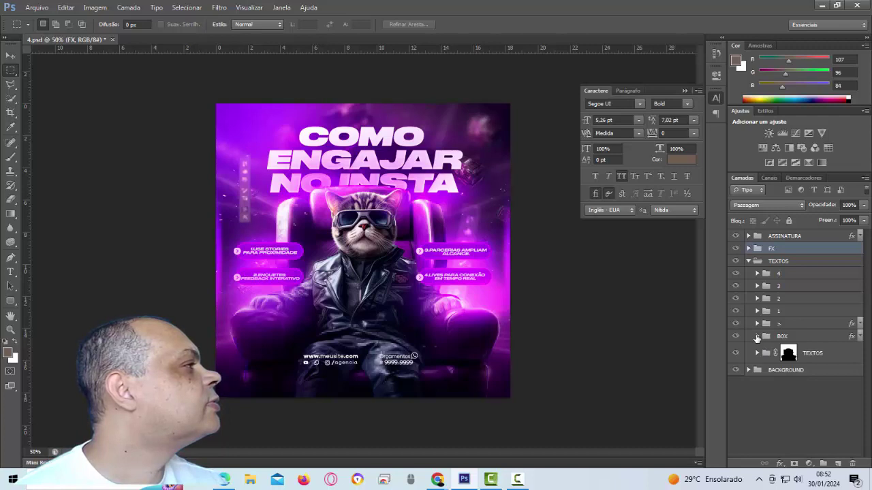
{"action": "left_click", "coordinate": [748, 249]}
{"action": "left_click", "coordinate": [747, 249]}
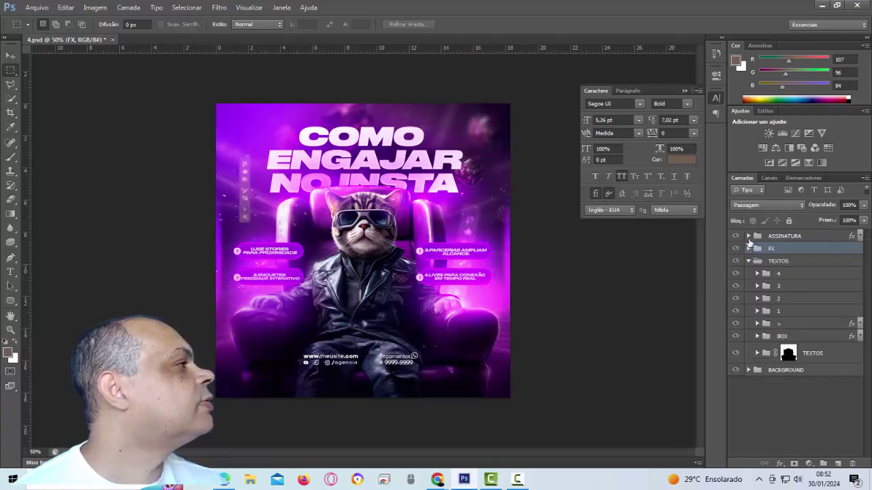
{"action": "left_click", "coordinate": [748, 236]}
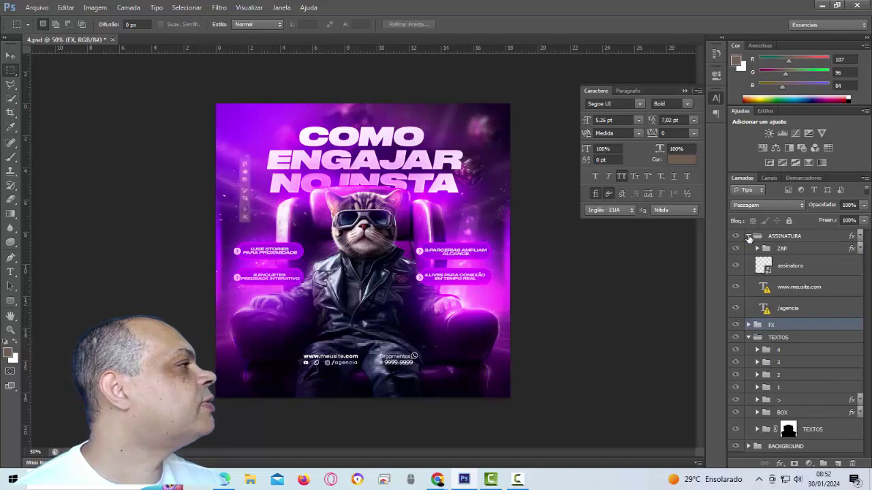
{"action": "left_click", "coordinate": [748, 236]}
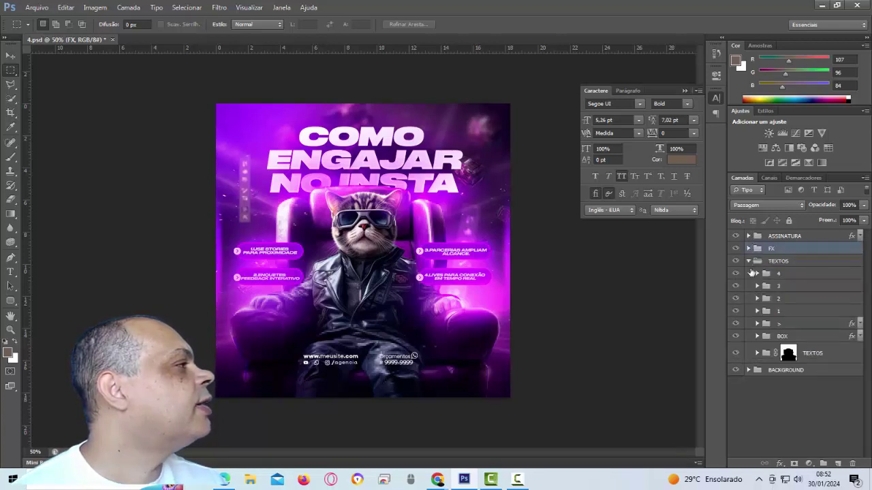
Expand the > group and its inner TEXTOS group to reveal the title text layer.
{"action": "left_click", "coordinate": [757, 324]}
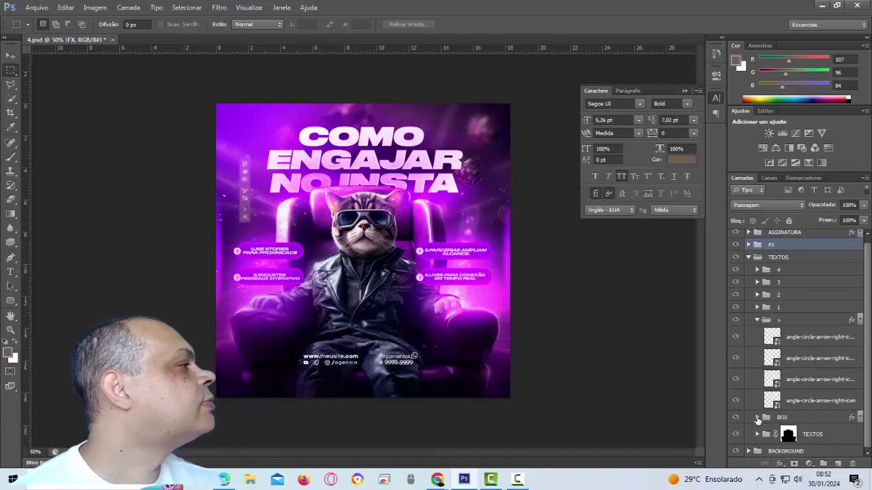
{"action": "left_click", "coordinate": [756, 417]}
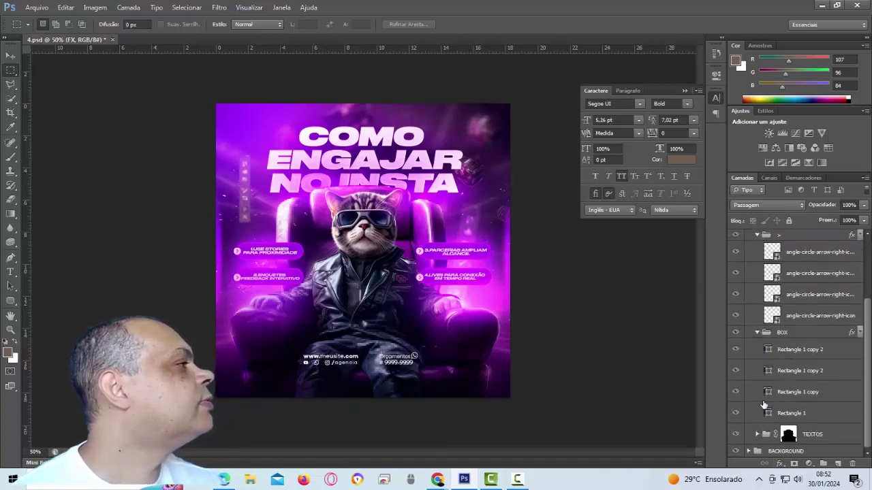
{"action": "left_click", "coordinate": [757, 333]}
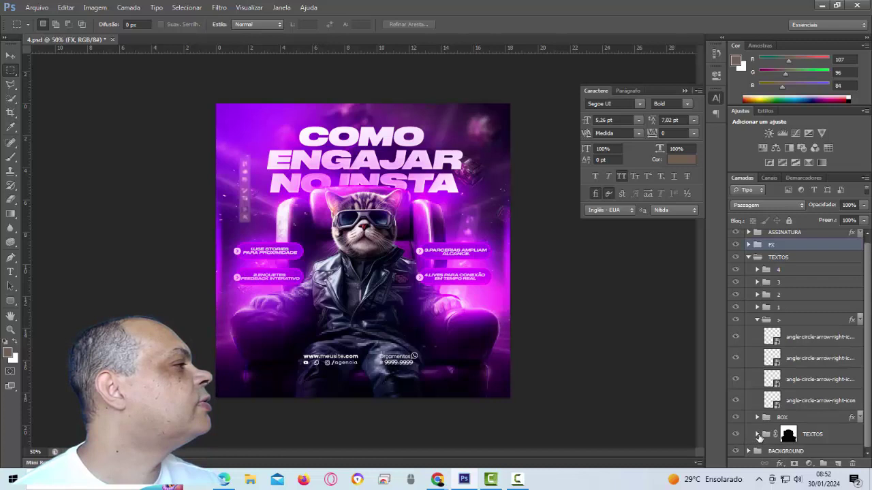
{"action": "left_click", "coordinate": [758, 435]}
{"action": "scroll", "coordinate": [769, 437], "scroll_direction": "down", "scroll_amount": 1}
{"action": "scroll", "coordinate": [773, 437], "scroll_direction": "down", "scroll_amount": 1}
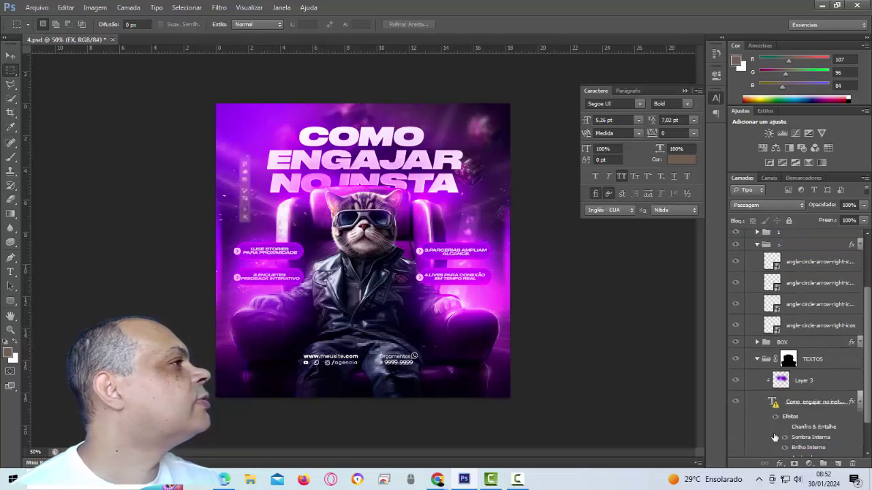
{"action": "scroll", "coordinate": [816, 409], "scroll_direction": "down", "scroll_amount": 1}
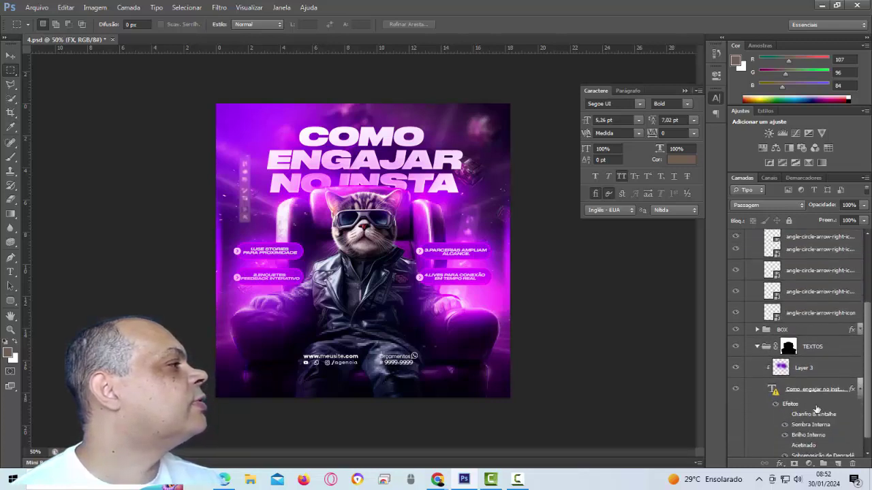
{"action": "scroll", "coordinate": [780, 410], "scroll_direction": "up", "scroll_amount": 1}
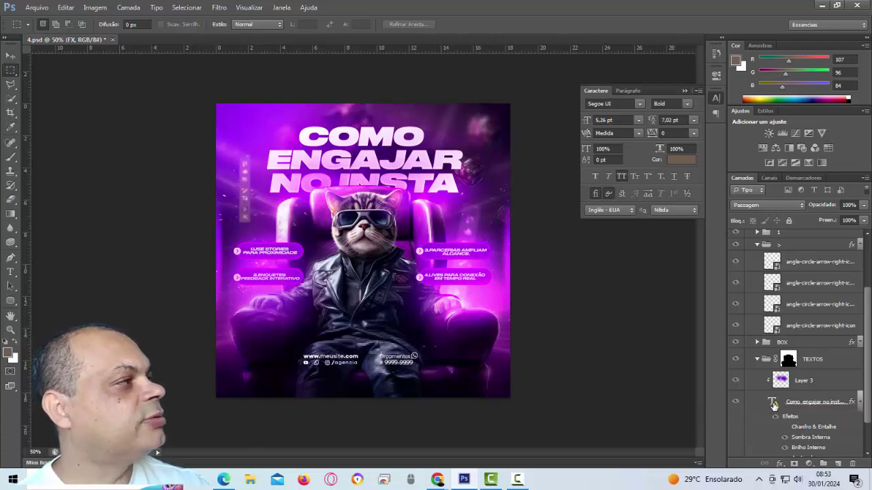
Inspect the title layer's style and font, dismissing the missing DrukWideTrial SuperItalic warning.
{"action": "left_click", "coordinate": [773, 402]}
{"action": "double_click", "coordinate": [774, 392]}
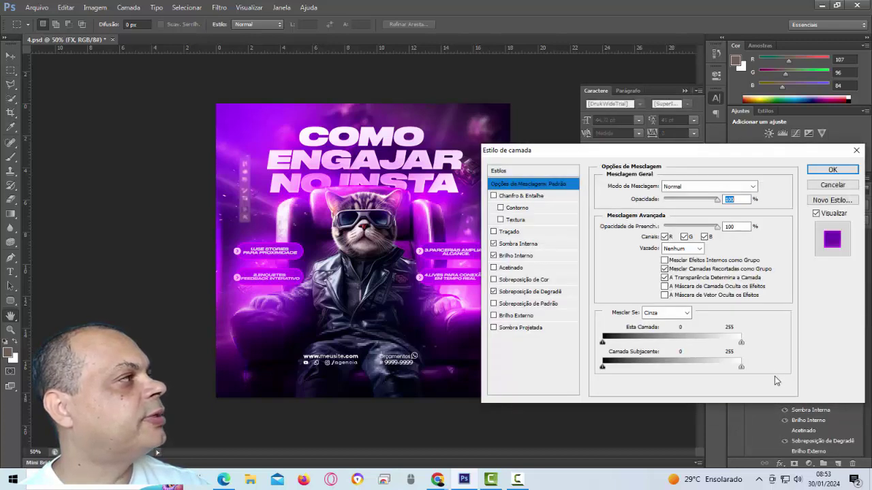
{"action": "left_click", "coordinate": [852, 152]}
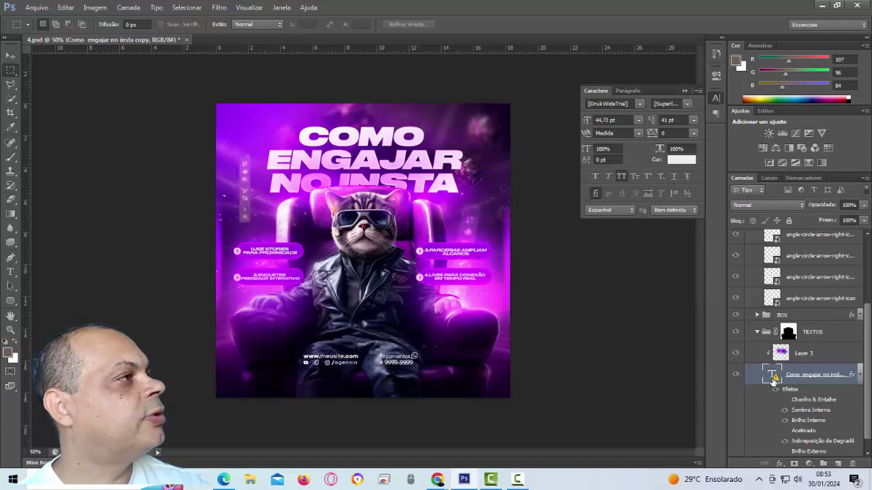
{"action": "double_click", "coordinate": [775, 376]}
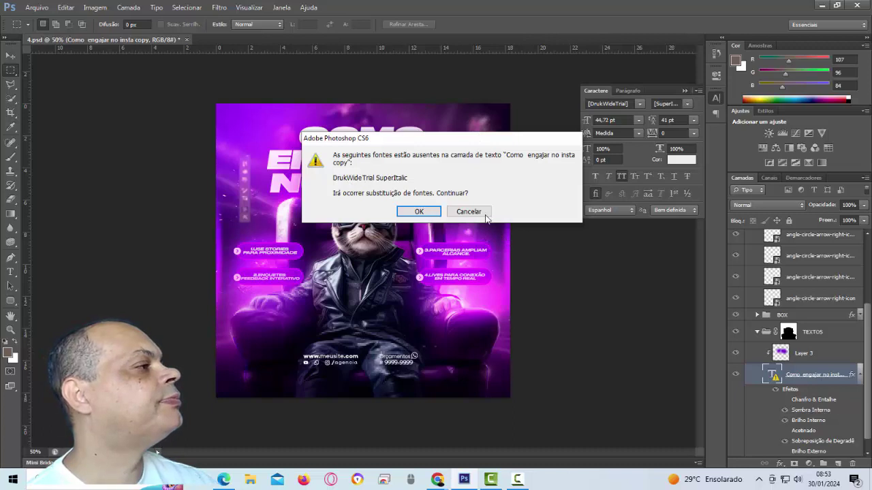
{"action": "key", "text": "Escape"}
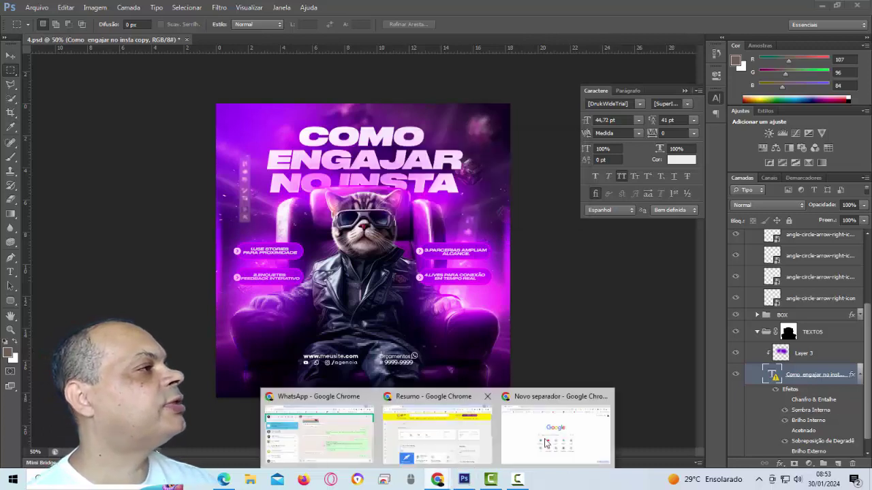
Google 'Fonte druk wide trial super ita' using the italic free download suggestion.
{"action": "left_click", "coordinate": [548, 439]}
{"action": "left_click", "coordinate": [388, 238]}
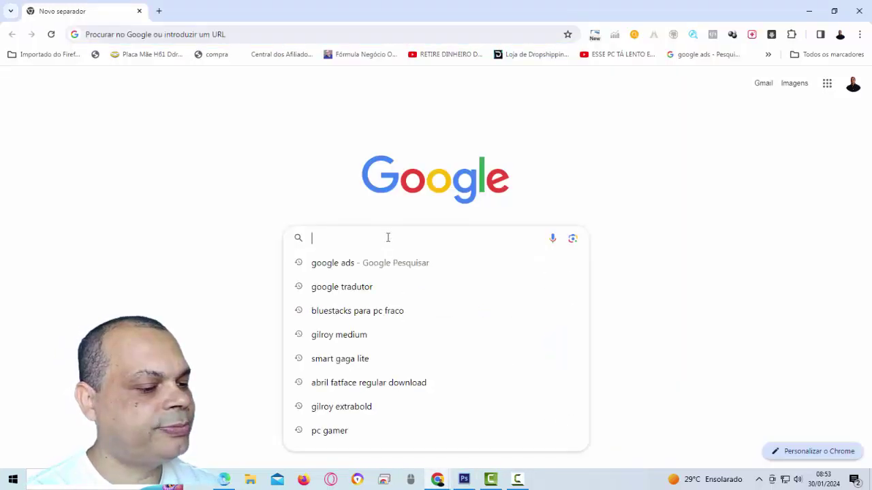
{"action": "type", "text": "Fonte "}
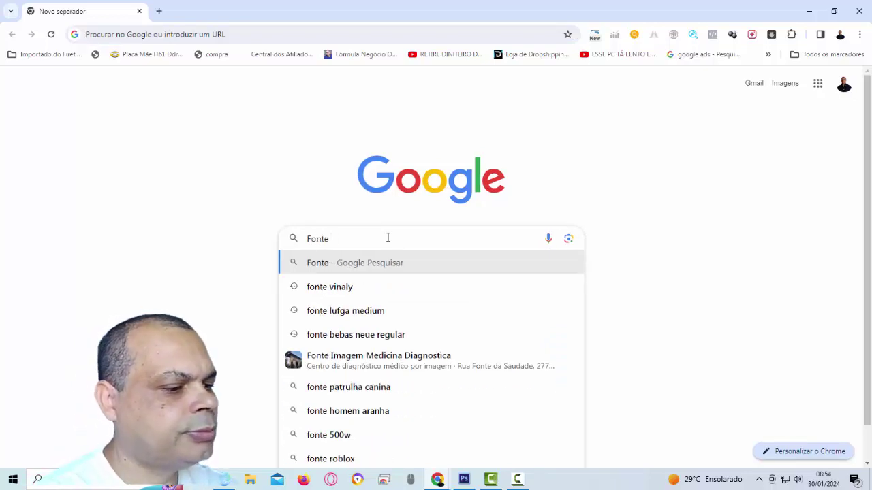
{"action": "type", "text": "druk"}
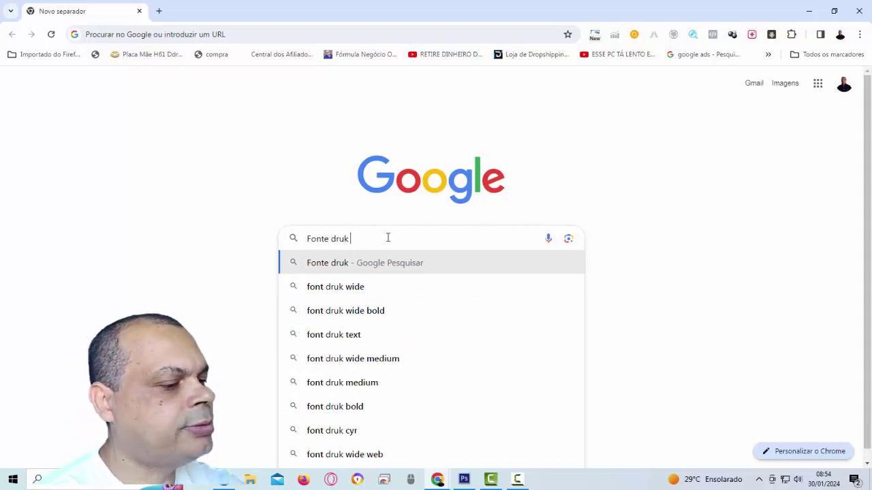
{"action": "type", "text": " wi"}
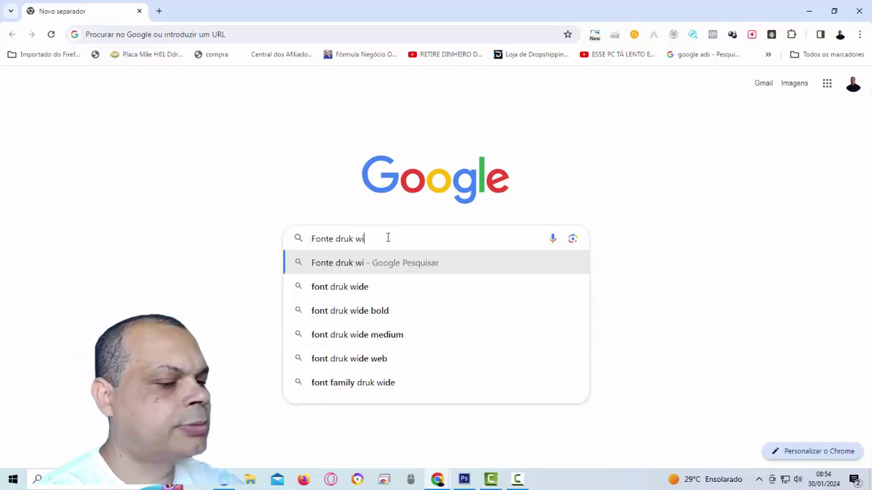
{"action": "type", "text": "de"}
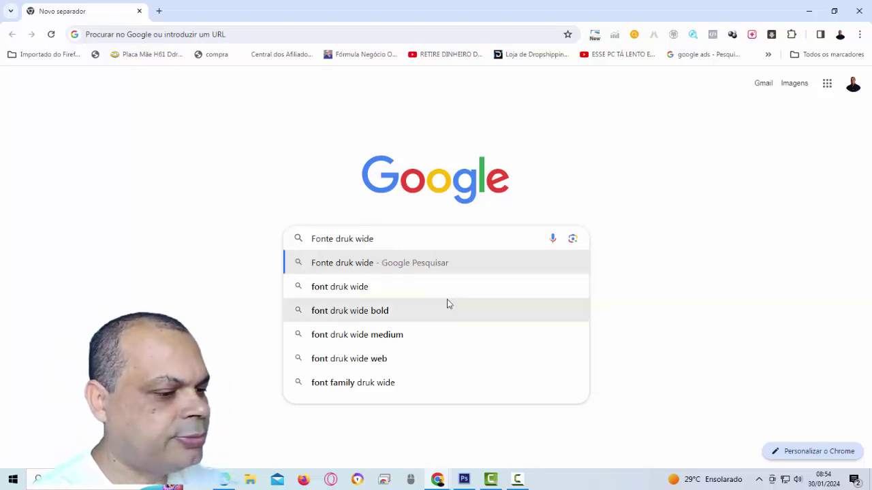
{"action": "type", "text": " tri"}
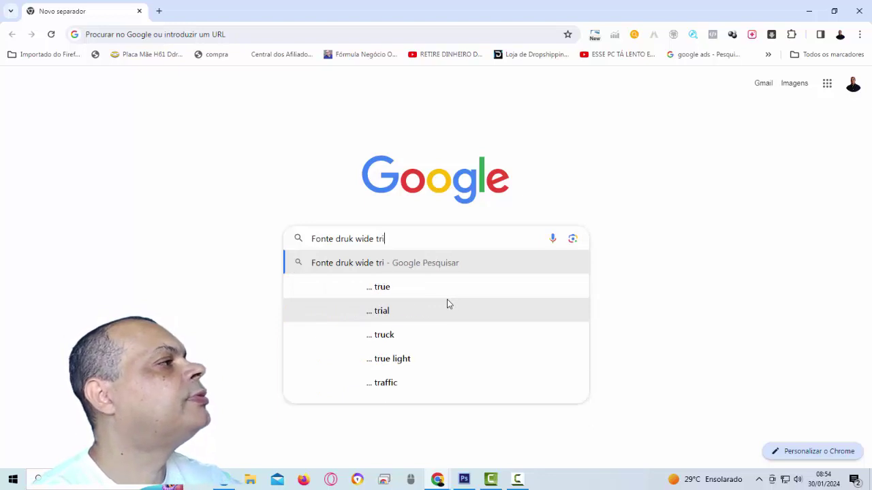
{"action": "type", "text": "al "}
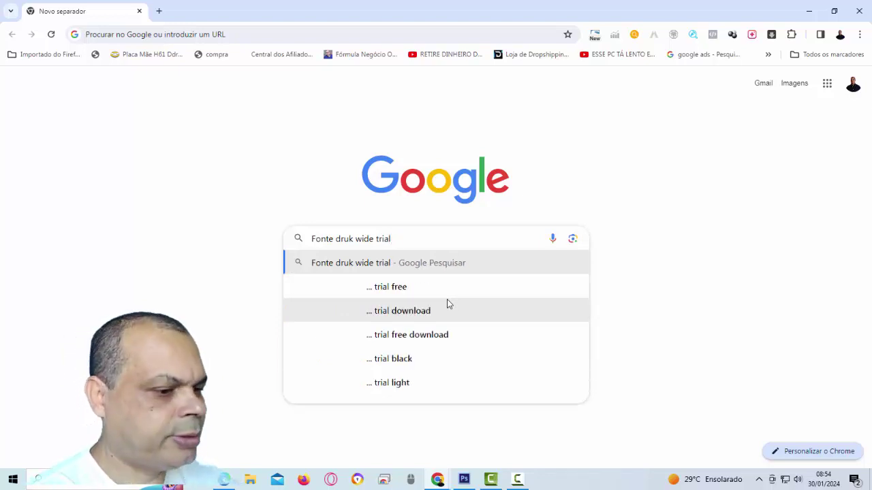
{"action": "type", "text": "su"}
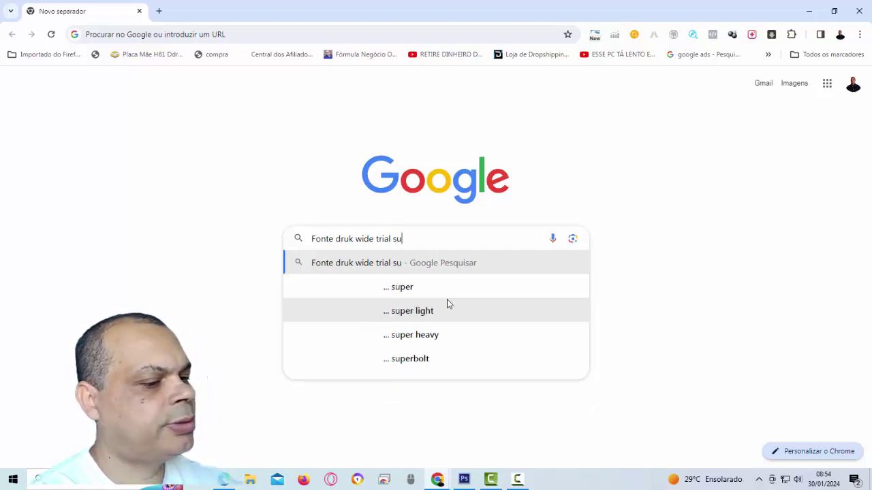
{"action": "type", "text": "per "}
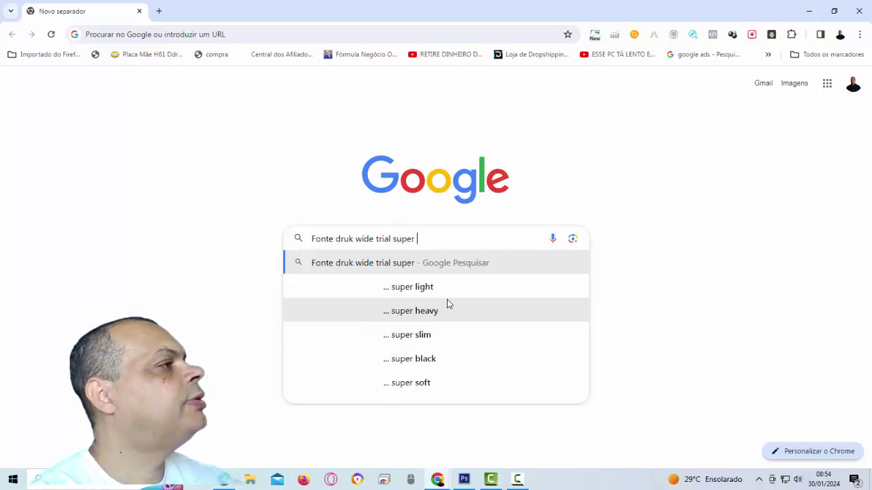
{"action": "type", "text": "i"}
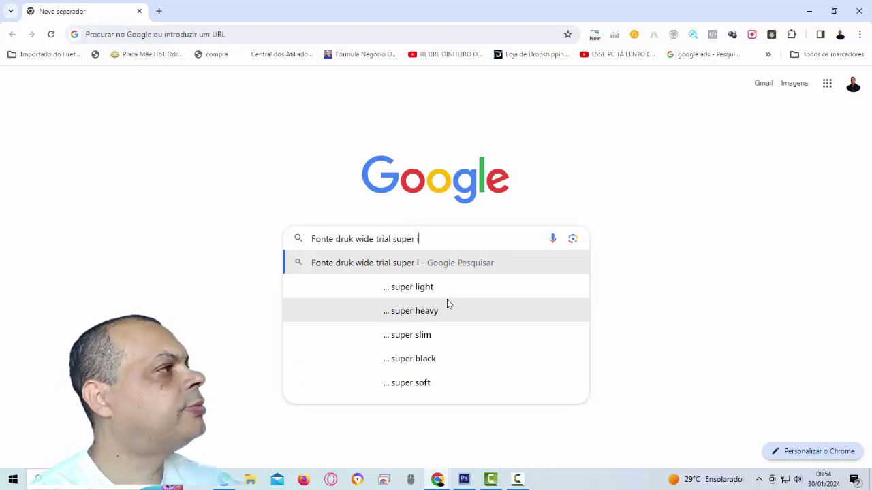
{"action": "type", "text": "ta"}
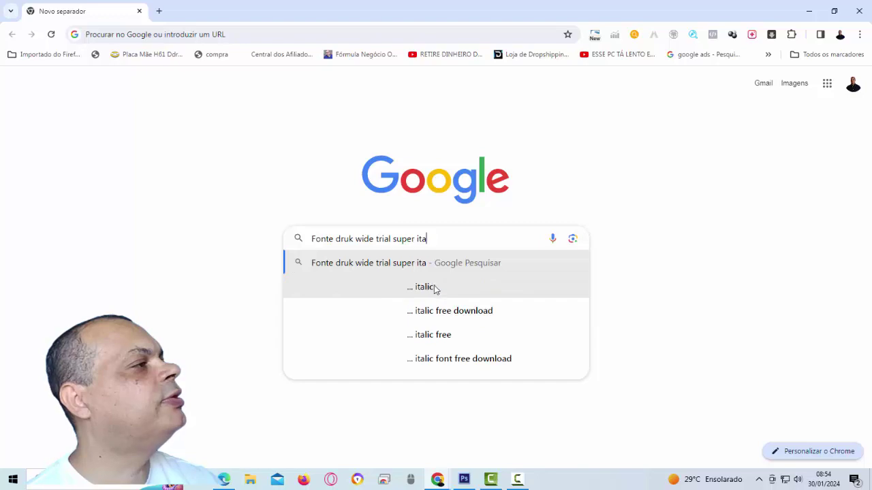
{"action": "left_click", "coordinate": [448, 310]}
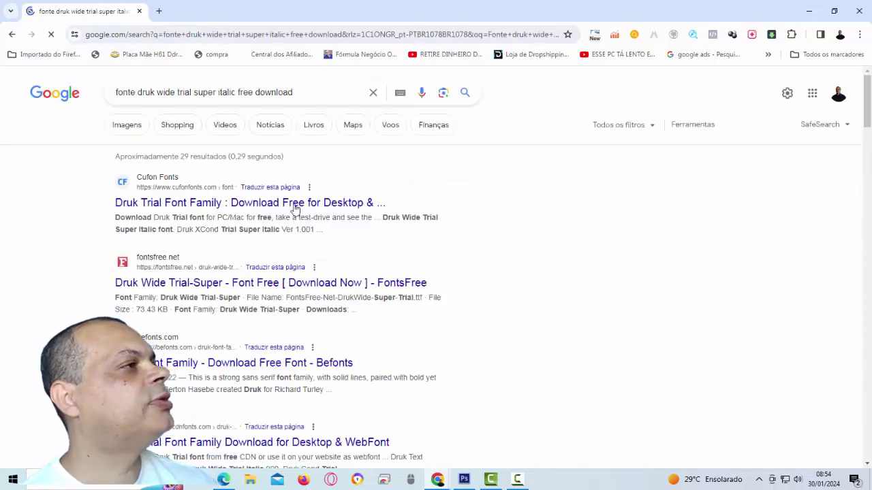
Download the font for PC/Mac from the Cufon Fonts Druk Trial page.
{"action": "scroll", "coordinate": [286, 224], "scroll_direction": "down", "scroll_amount": 3}
{"action": "scroll", "coordinate": [279, 243], "scroll_direction": "up", "scroll_amount": 3}
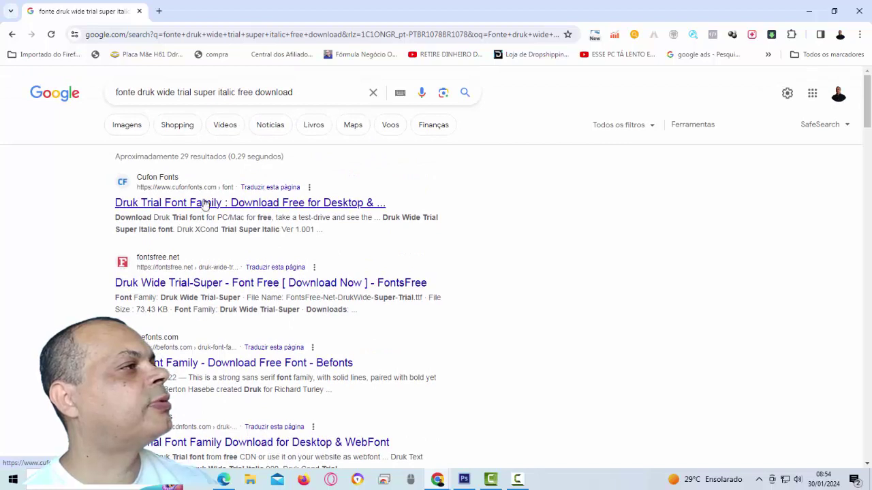
{"action": "left_click", "coordinate": [293, 204]}
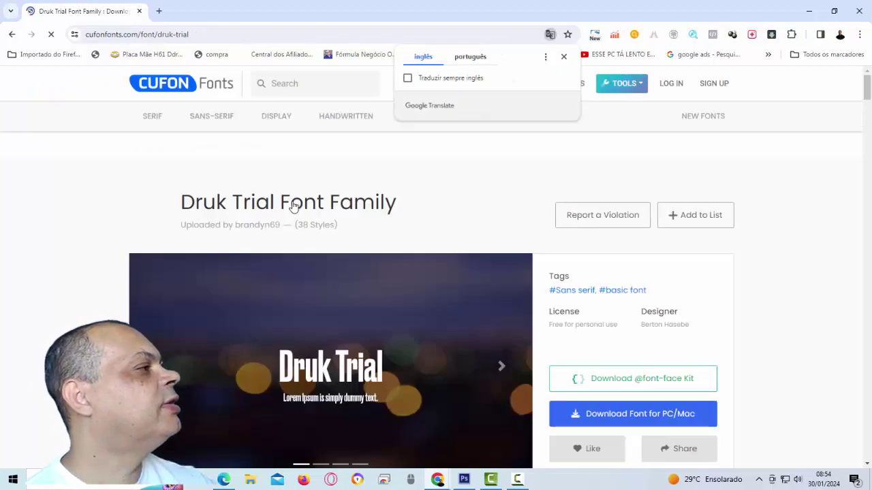
{"action": "scroll", "coordinate": [295, 206], "scroll_direction": "down", "scroll_amount": 2}
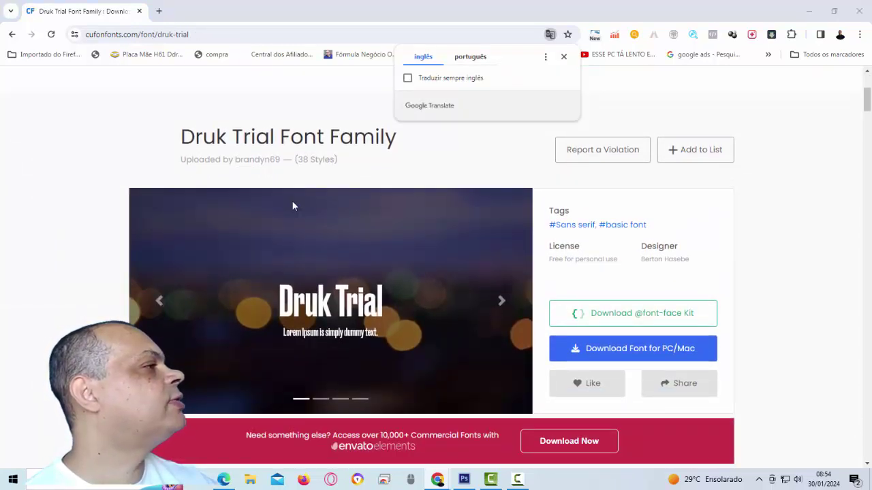
{"action": "scroll", "coordinate": [292, 206], "scroll_direction": "down", "scroll_amount": 1}
{"action": "scroll", "coordinate": [293, 206], "scroll_direction": "down", "scroll_amount": 1}
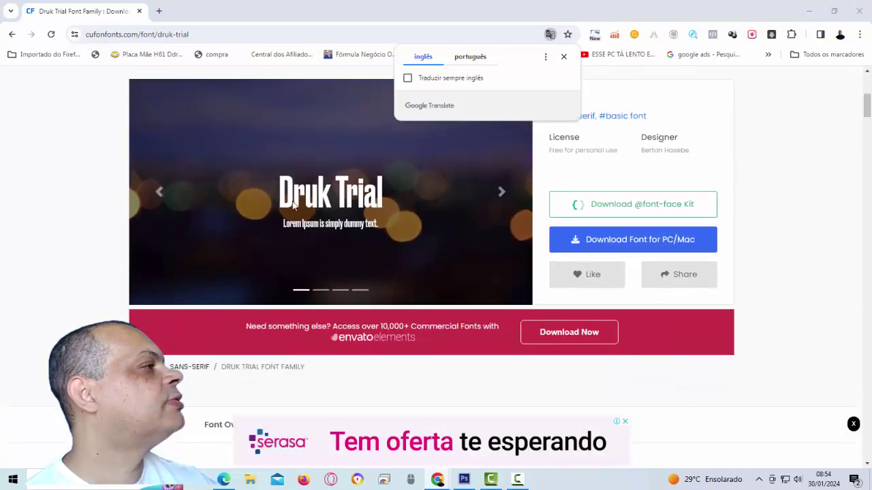
{"action": "scroll", "coordinate": [292, 204], "scroll_direction": "up", "scroll_amount": 1}
{"action": "left_click", "coordinate": [673, 300]}
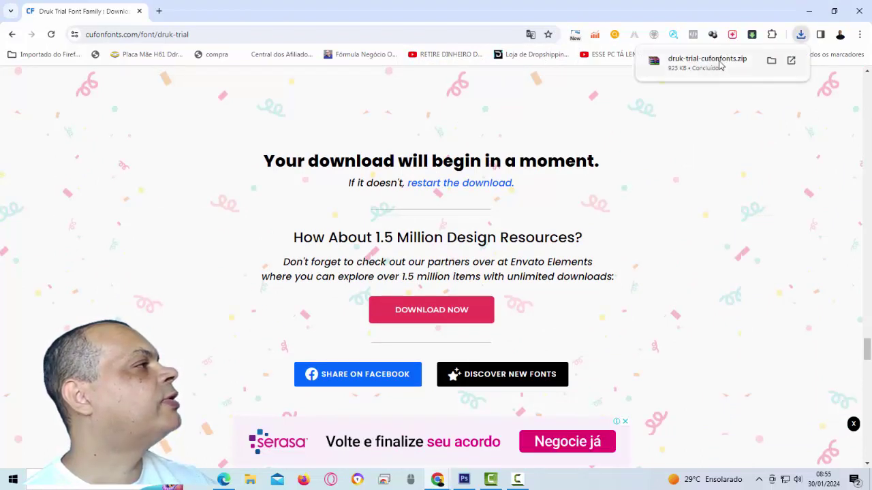
Install DrukWide-SuperItalic-Trial.otf from the downloaded zip, then close the preview and WinRAR.
{"action": "left_click", "coordinate": [708, 61]}
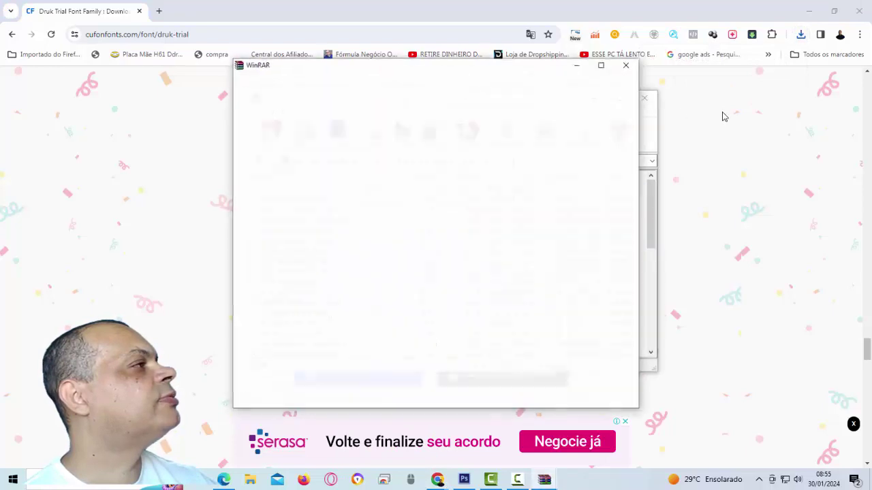
{"action": "left_click", "coordinate": [628, 72]}
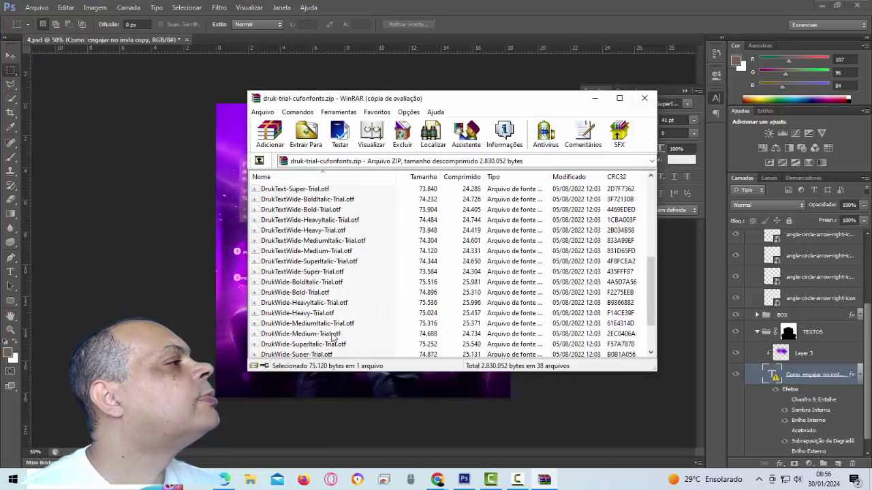
{"action": "double_click", "coordinate": [313, 345]}
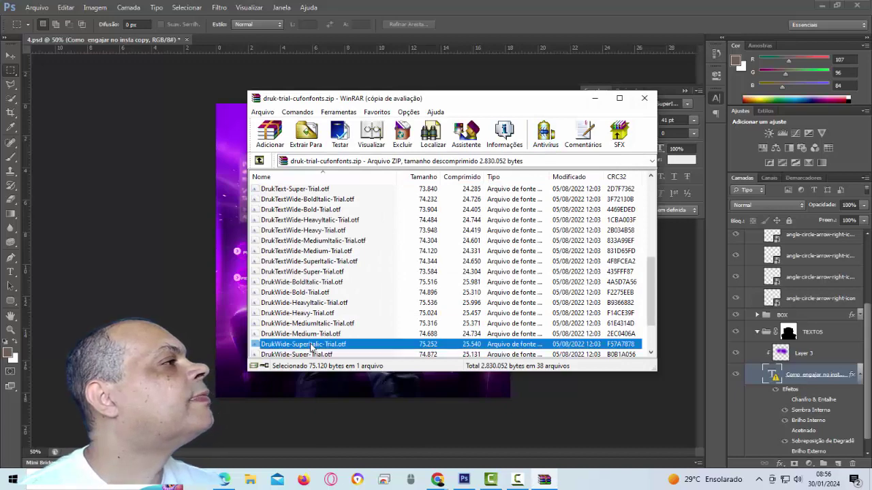
{"action": "left_click", "coordinate": [133, 113]}
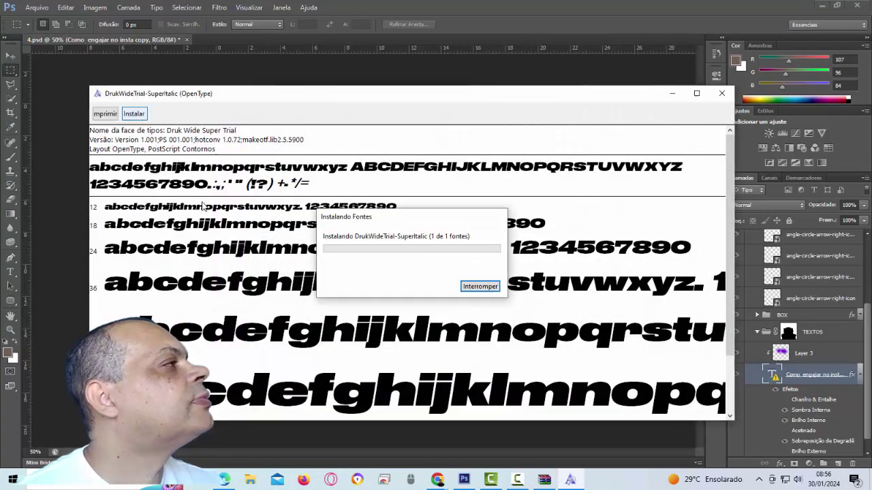
{"action": "left_click", "coordinate": [721, 94]}
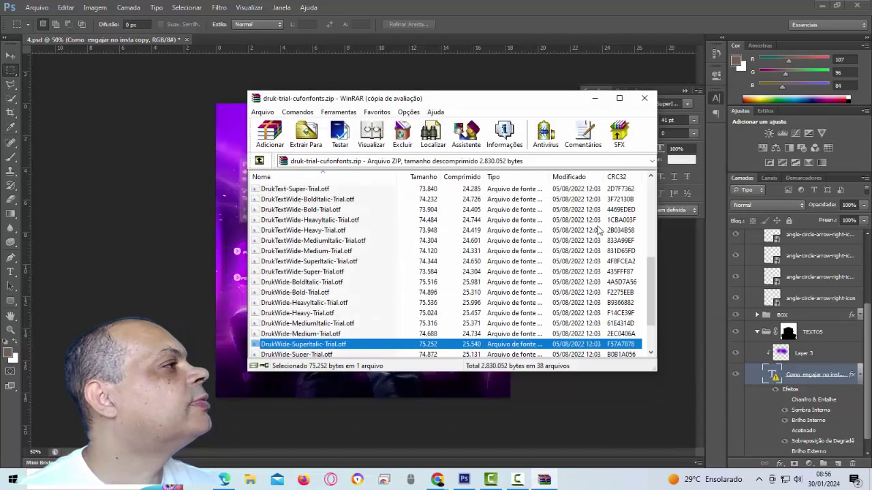
{"action": "left_click", "coordinate": [644, 98]}
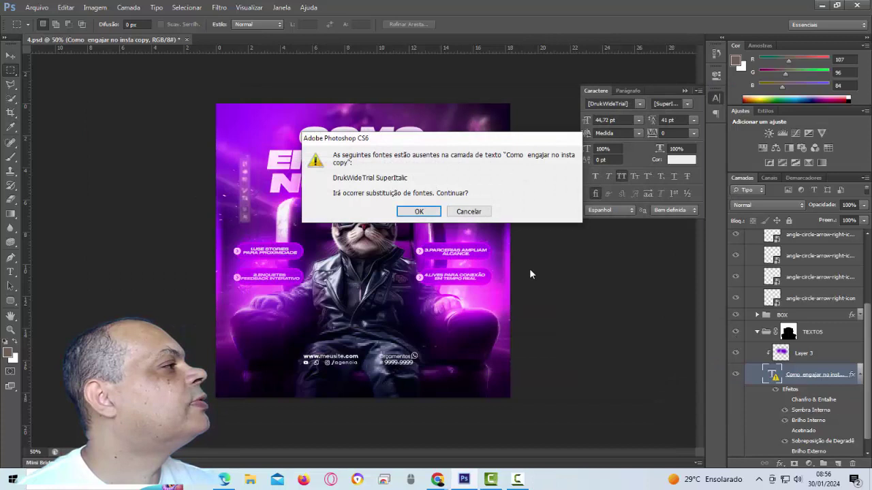
Accept the missing-font dialog and set the COMO ENGAJAR NO INSTA title to Druk Wide Trial.
{"action": "left_click", "coordinate": [469, 212]}
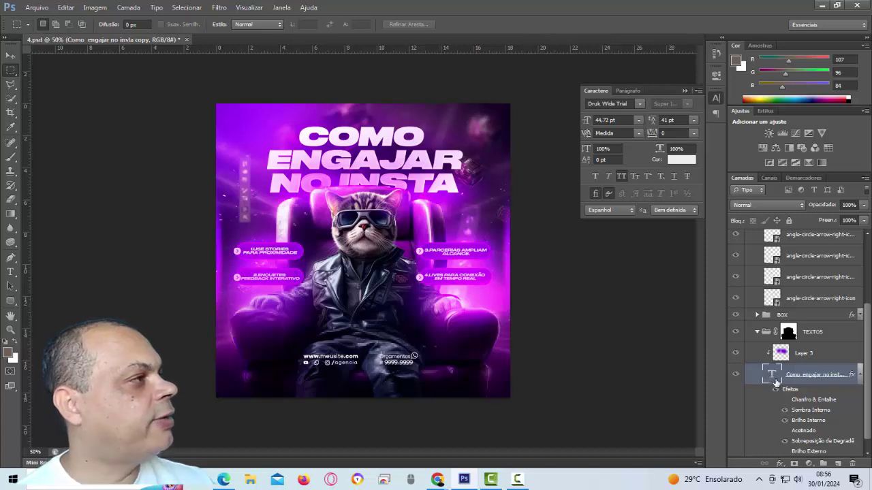
{"action": "double_click", "coordinate": [770, 374]}
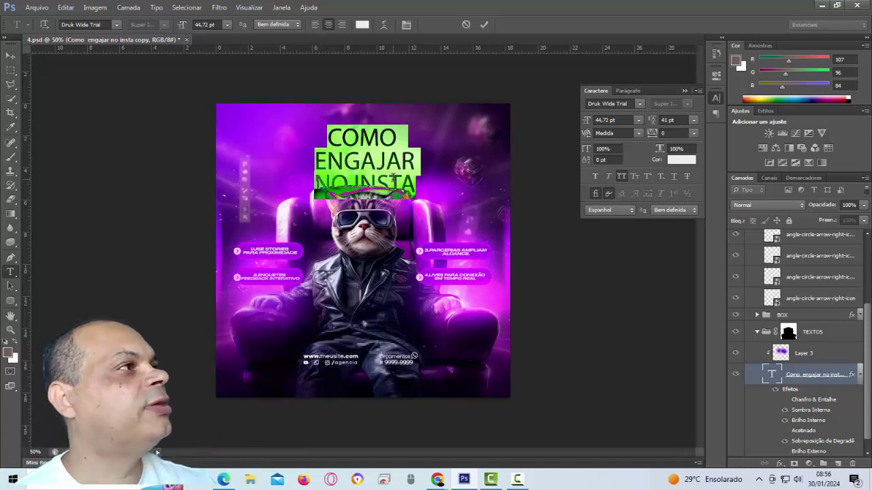
{"action": "left_click", "coordinate": [116, 25]}
{"action": "scroll", "coordinate": [146, 86], "scroll_direction": "up", "scroll_amount": 2}
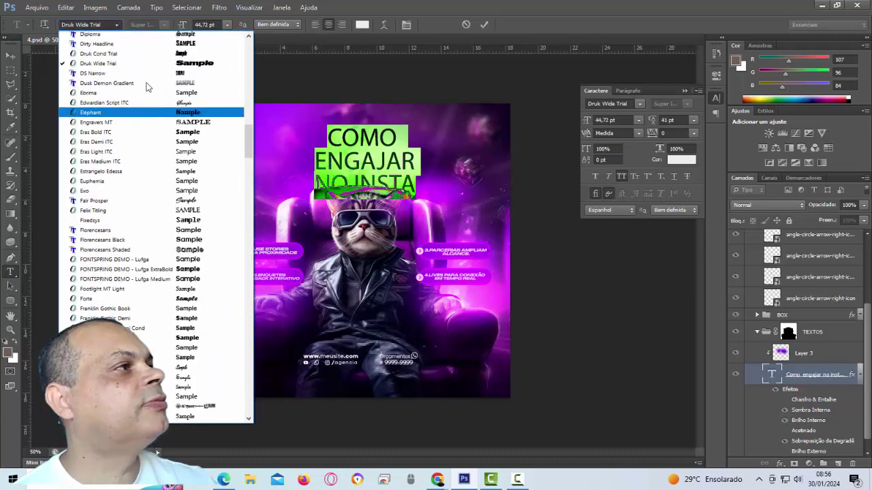
{"action": "left_click", "coordinate": [179, 105]}
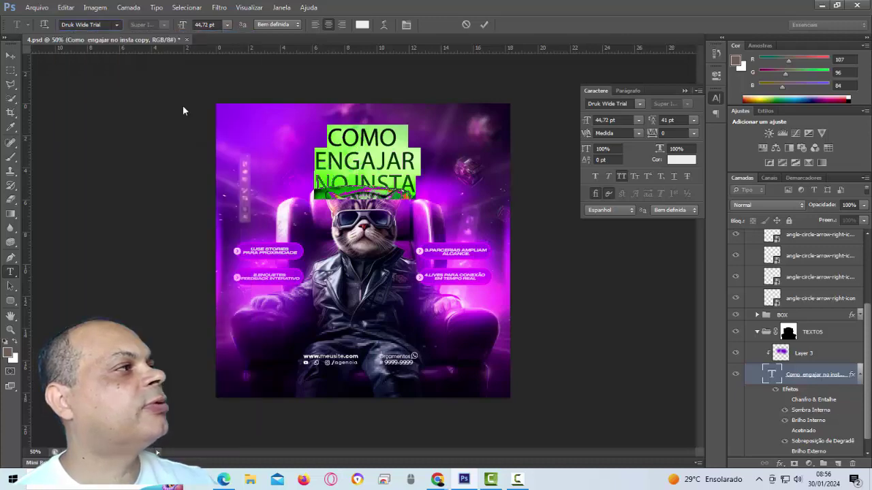
{"action": "left_click", "coordinate": [117, 25]}
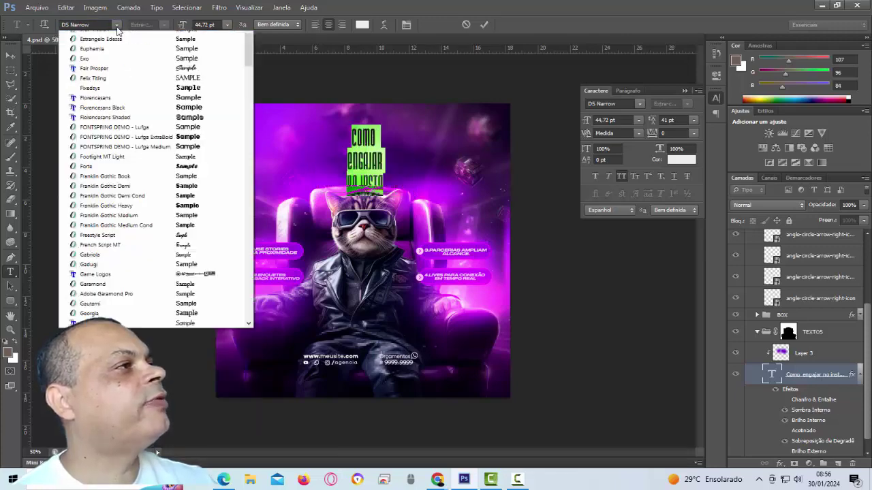
{"action": "scroll", "coordinate": [121, 68], "scroll_direction": "up", "scroll_amount": 2}
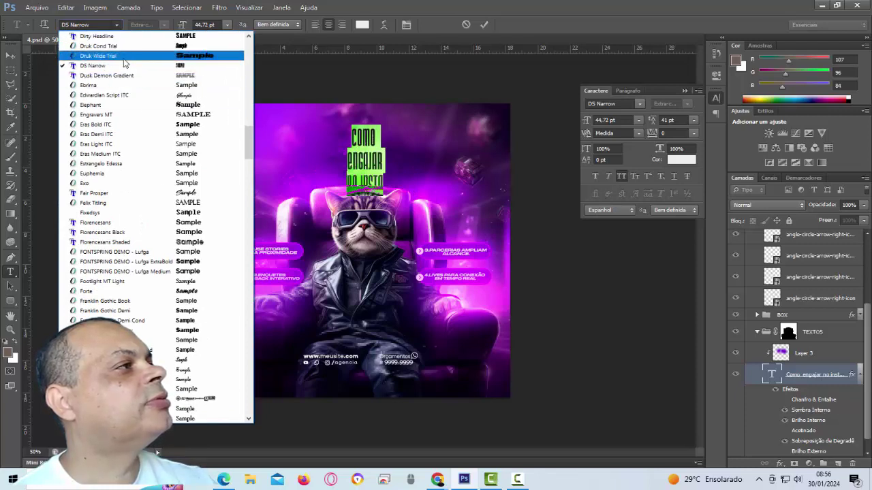
{"action": "left_click", "coordinate": [124, 55]}
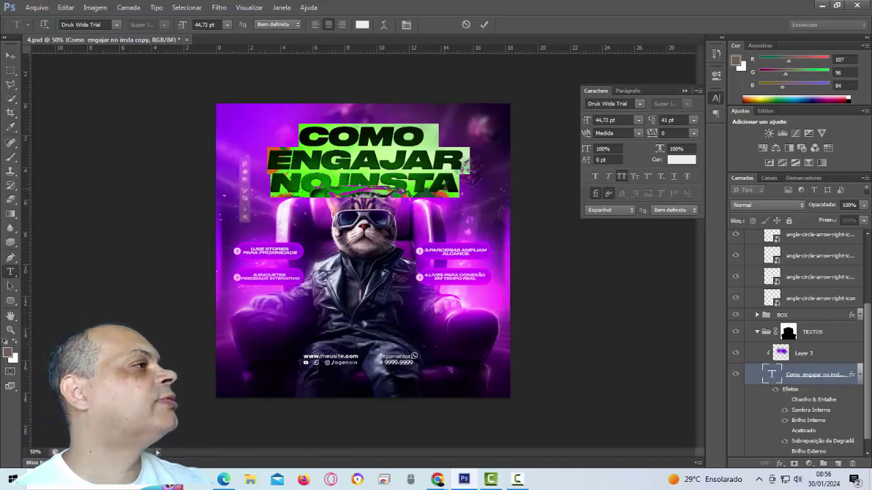
{"action": "left_click", "coordinate": [365, 145]}
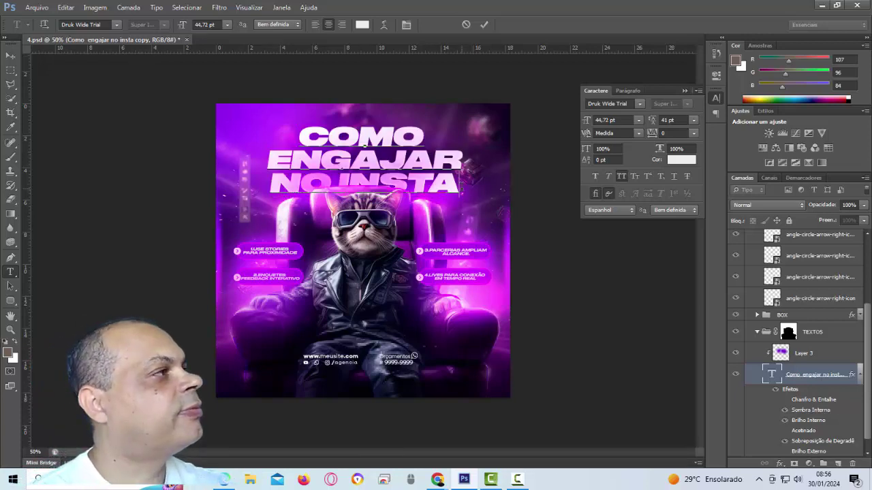
{"action": "key", "text": "BackSpace"}
{"action": "key", "text": "BackSpace"}
{"action": "key", "text": "BackSpace"}
{"action": "key", "text": "BackSpace"}
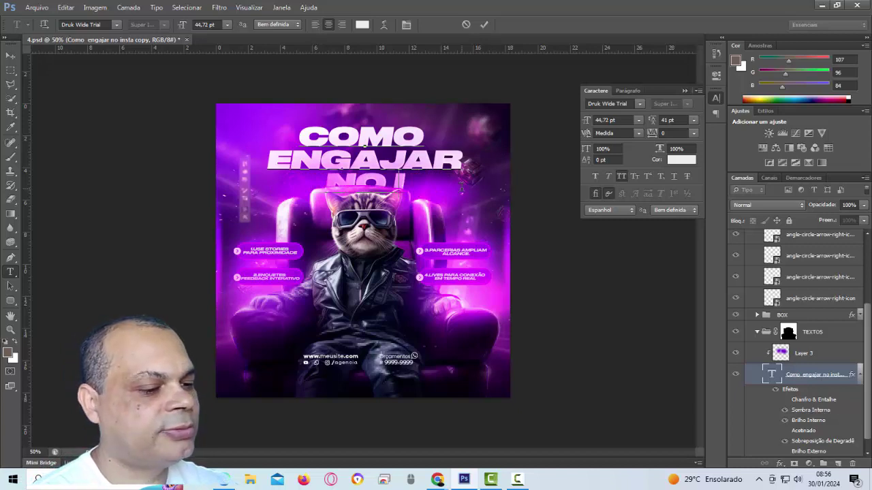
{"action": "key", "text": "BackSpace"}
{"action": "key", "text": "BackSpace"}
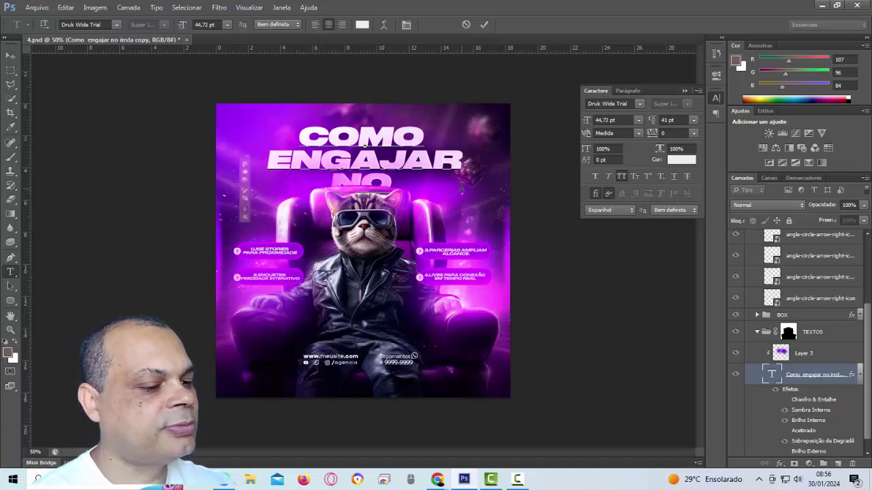
{"action": "type", "text": "FACE"}
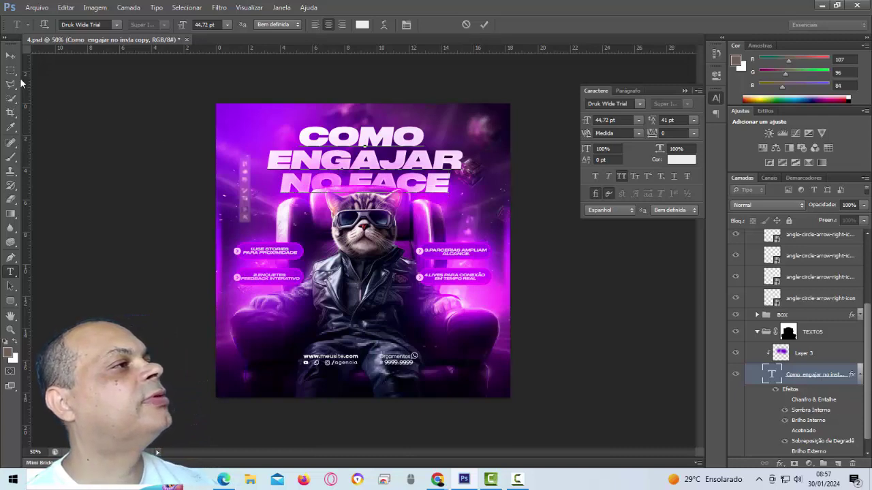
{"action": "left_click", "coordinate": [7, 57]}
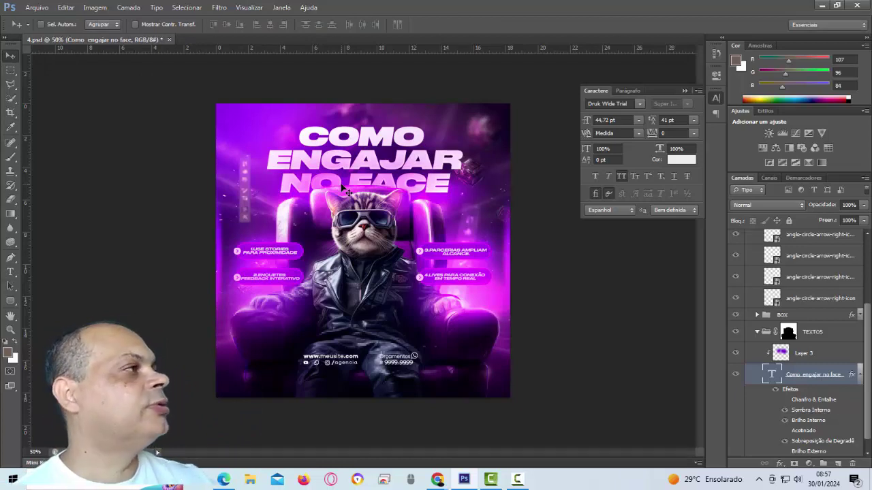
{"action": "left_click", "coordinate": [68, 8]}
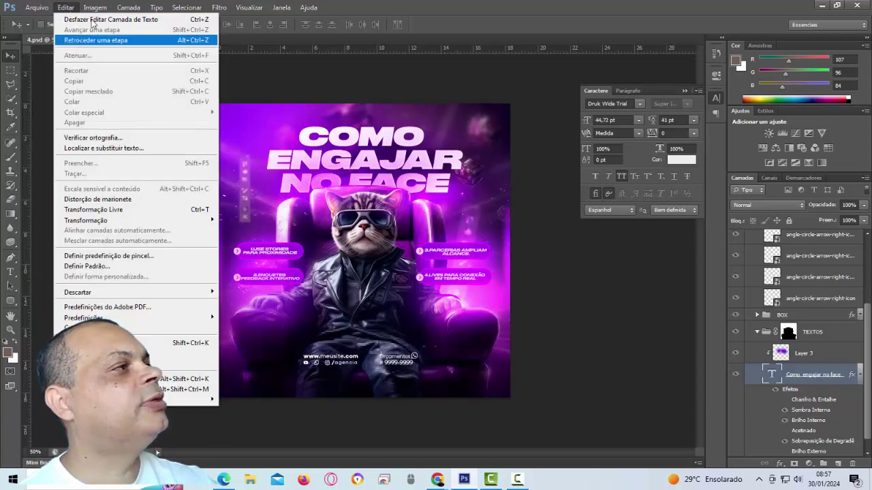
{"action": "left_click", "coordinate": [91, 39]}
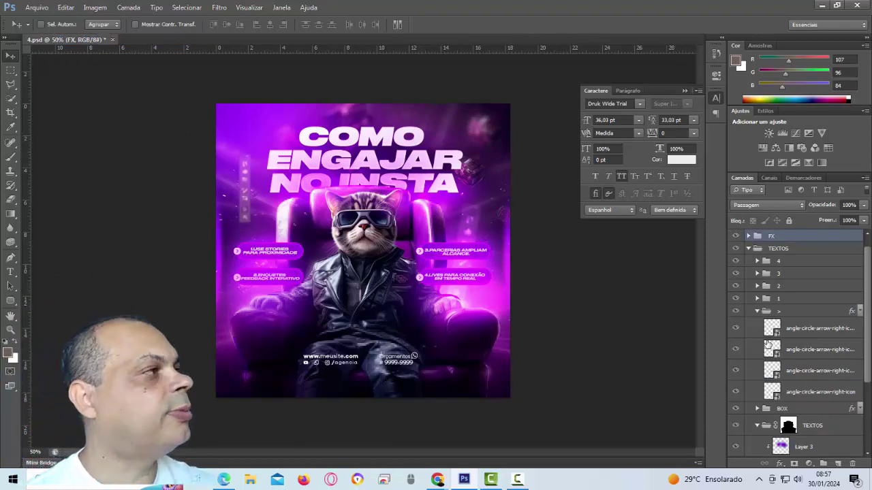
{"action": "key", "text": "ctrl+plus"}
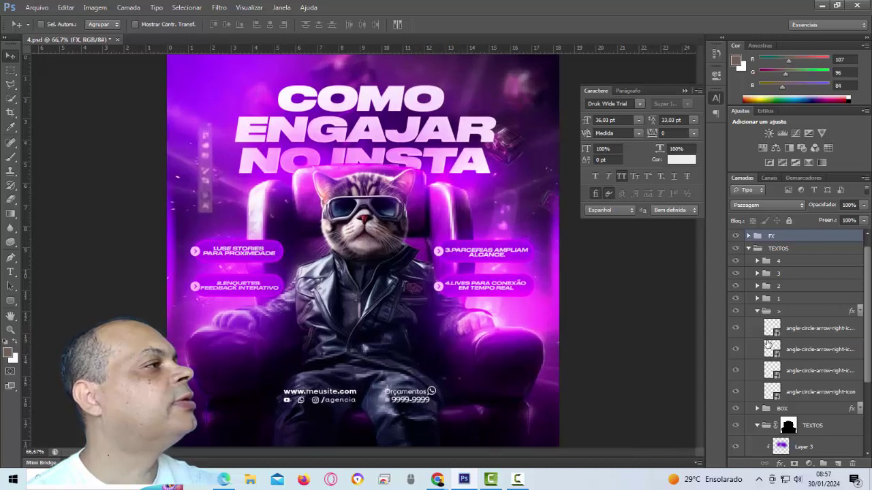
Zoom in, expand group 1 and open the '1.Use stories para proximidade' text for editing.
{"action": "key", "text": "ctrl+plus"}
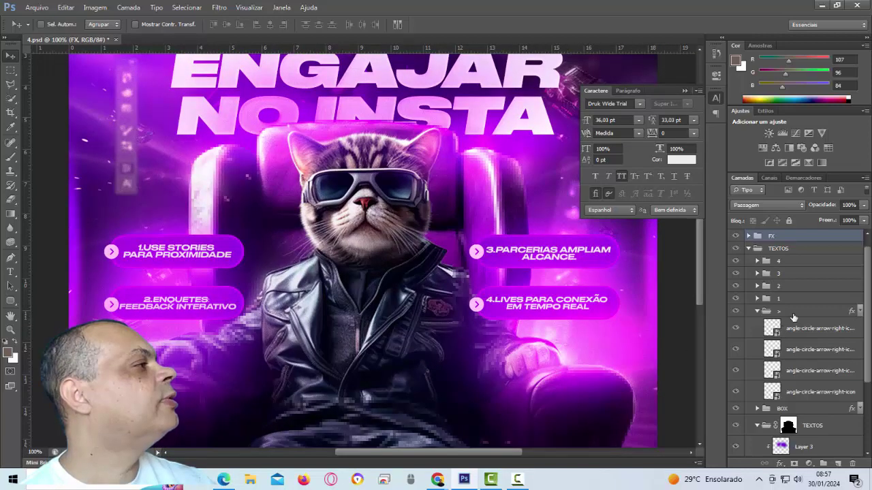
{"action": "scroll", "coordinate": [794, 317], "scroll_direction": "up", "scroll_amount": 1}
{"action": "left_click", "coordinate": [757, 311]}
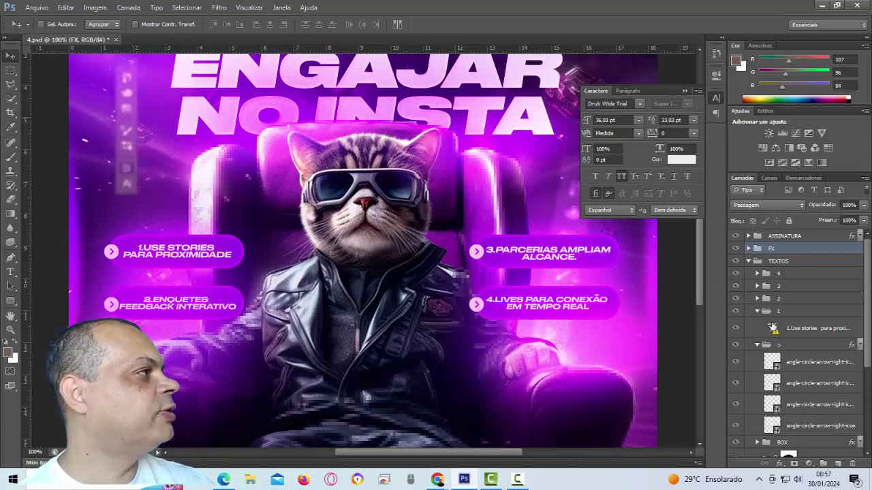
{"action": "double_click", "coordinate": [773, 328]}
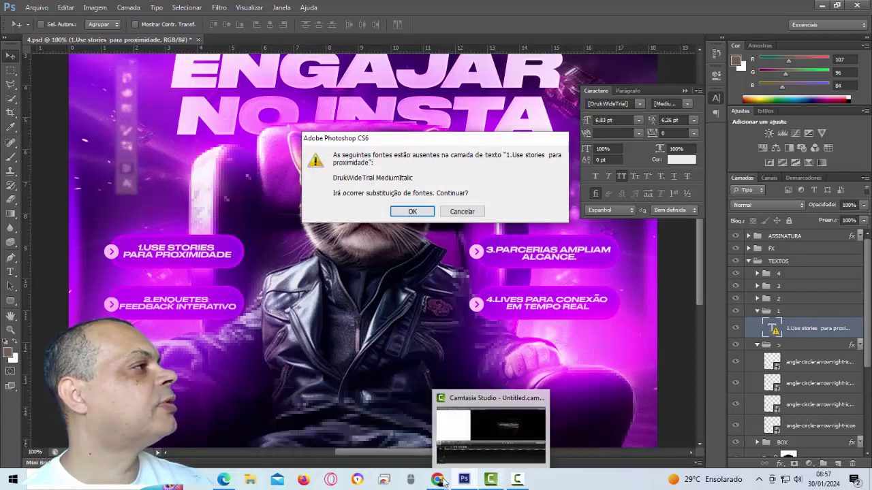
Navigate File Explorer to Documentos then Downloads and open druk-trial-cufonfonts.zip.
{"action": "left_click", "coordinate": [256, 484]}
{"action": "left_click", "coordinate": [250, 480]}
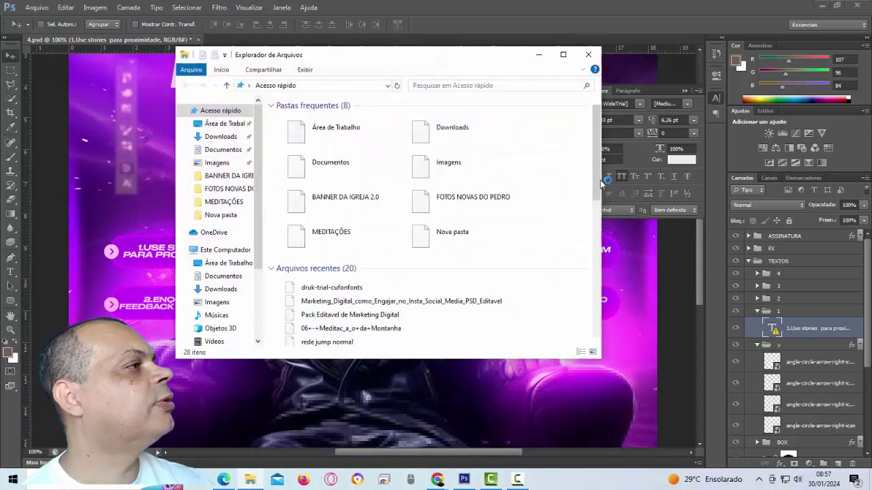
{"action": "left_click", "coordinate": [220, 276]}
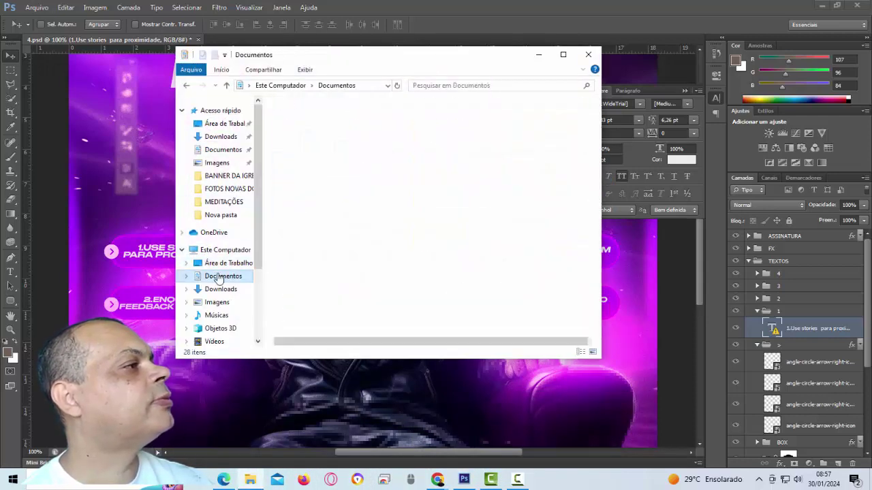
{"action": "left_click", "coordinate": [220, 288]}
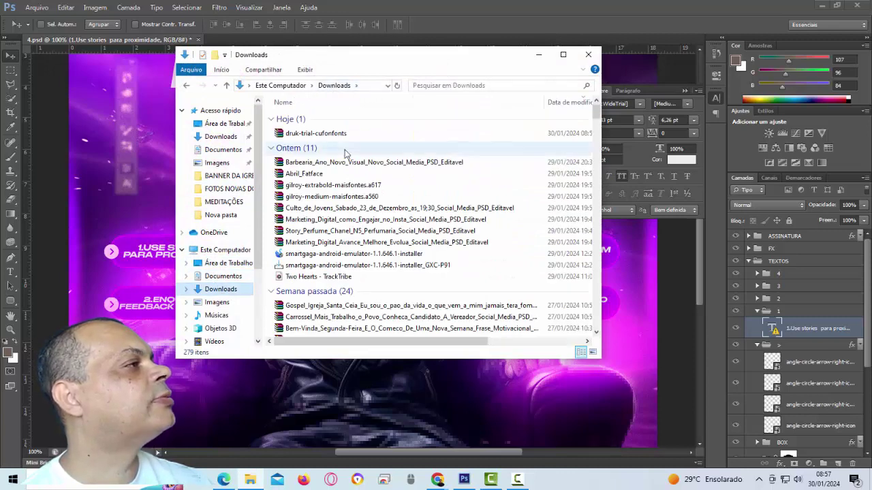
{"action": "double_click", "coordinate": [344, 133]}
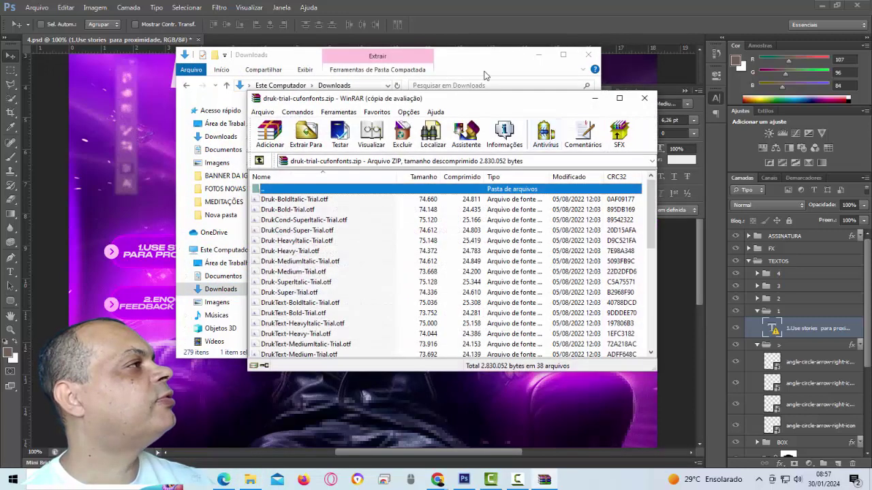
Dismiss the WinRAR licence reminder and scroll the archive to DrukWide-MediumItalic-Trial.otf.
{"action": "left_click", "coordinate": [538, 55]}
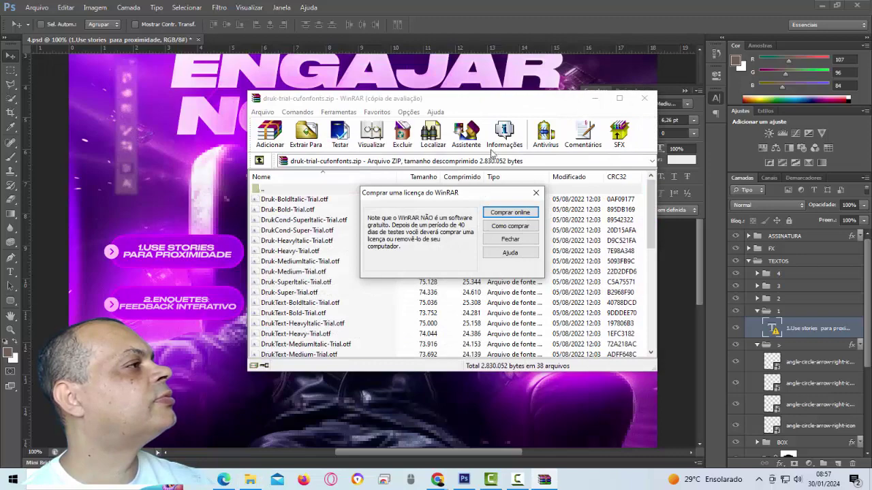
{"action": "left_click", "coordinate": [535, 194]}
{"action": "mouse_move", "coordinate": [450, 103]}
{"action": "left_mouse_down"}
{"action": "mouse_move", "coordinate": [524, 157]}
{"action": "mouse_move", "coordinate": [376, 323]}
{"action": "mouse_move", "coordinate": [693, 161]}
{"action": "left_mouse_up"}
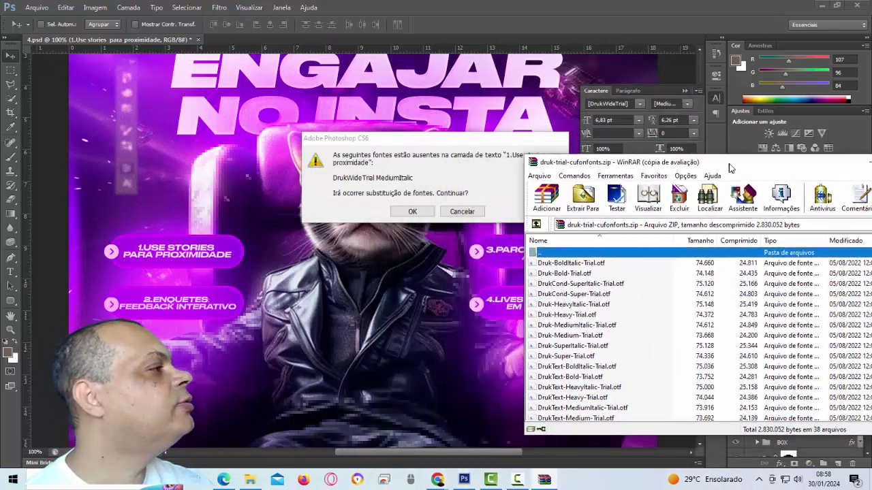
{"action": "scroll", "coordinate": [581, 305], "scroll_direction": "down", "scroll_amount": 1}
{"action": "scroll", "coordinate": [581, 305], "scroll_direction": "down", "scroll_amount": 2}
{"action": "scroll", "coordinate": [581, 304], "scroll_direction": "down", "scroll_amount": 1}
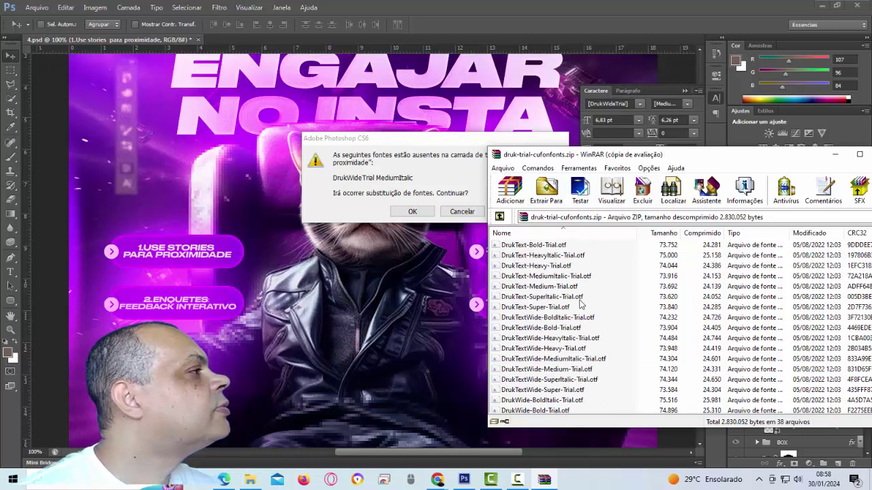
{"action": "scroll", "coordinate": [581, 304], "scroll_direction": "down", "scroll_amount": 1}
{"action": "scroll", "coordinate": [581, 304], "scroll_direction": "down", "scroll_amount": 1}
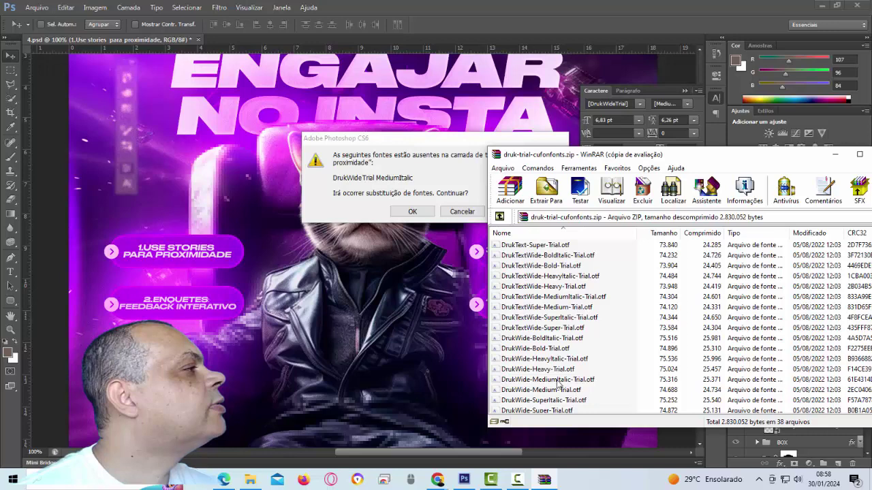
Install DrukWide-MediumItalic-Trial.otf from its font preview and move the archive window aside.
{"action": "double_click", "coordinate": [565, 380]}
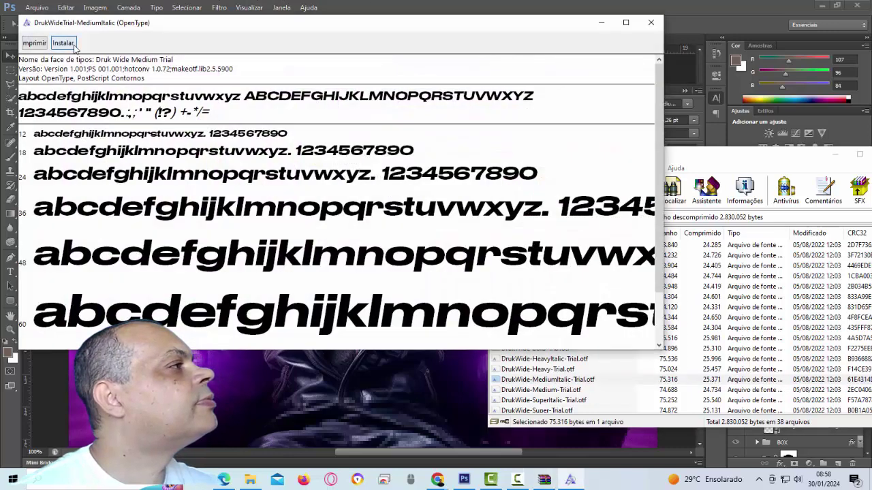
{"action": "left_click", "coordinate": [64, 42]}
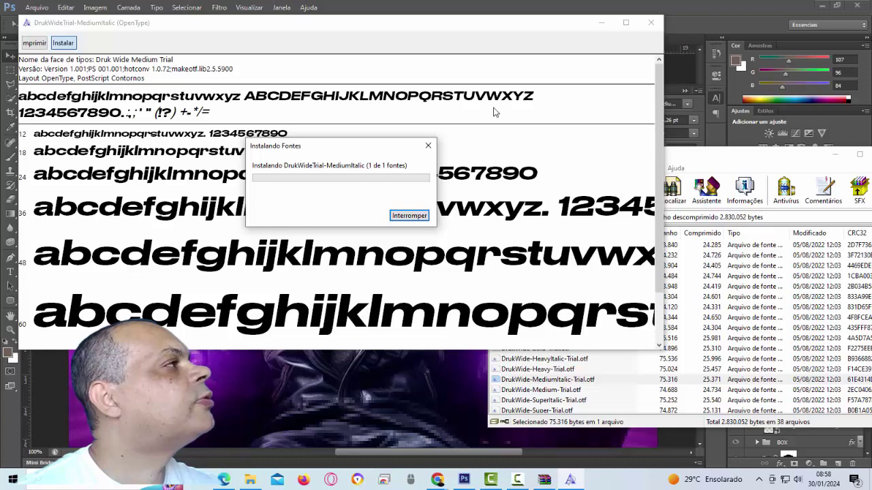
{"action": "left_click", "coordinate": [652, 23]}
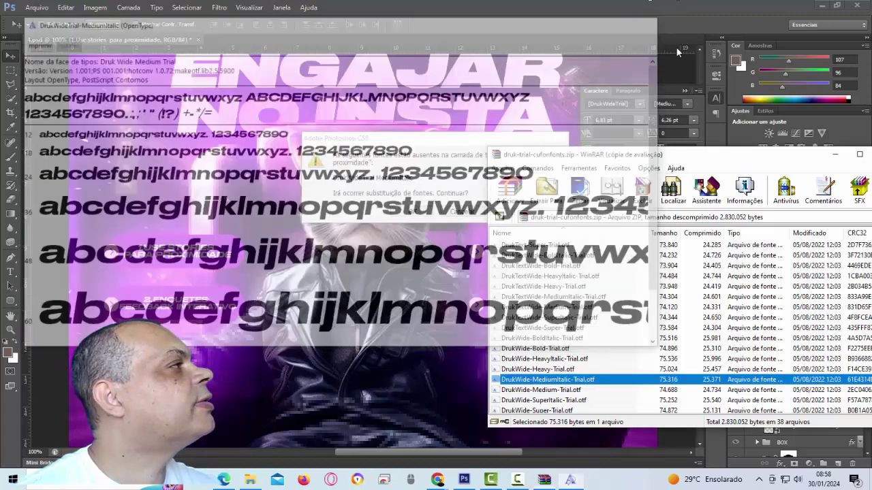
{"action": "left_click_drag", "start_coordinate": [806, 163], "coordinate": [504, 222]}
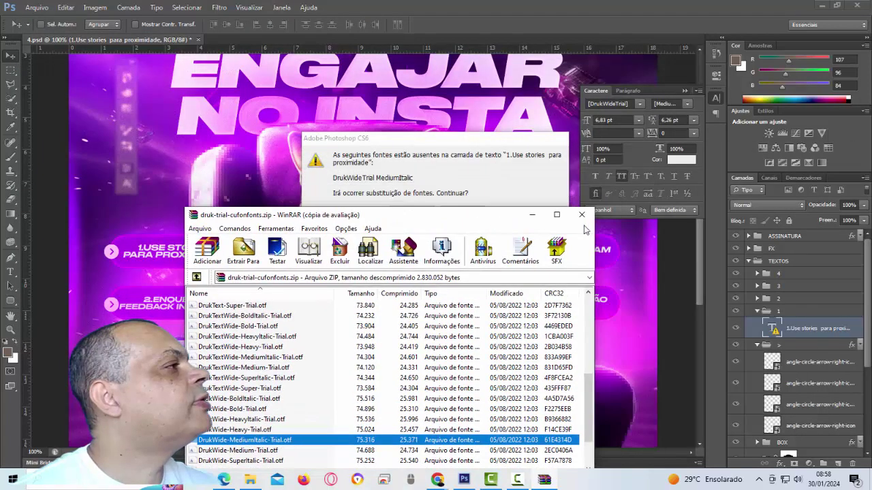
Accept the missing-font dialog and switch the first tip's font to Druk Wide Trial.
{"action": "left_click", "coordinate": [412, 206]}
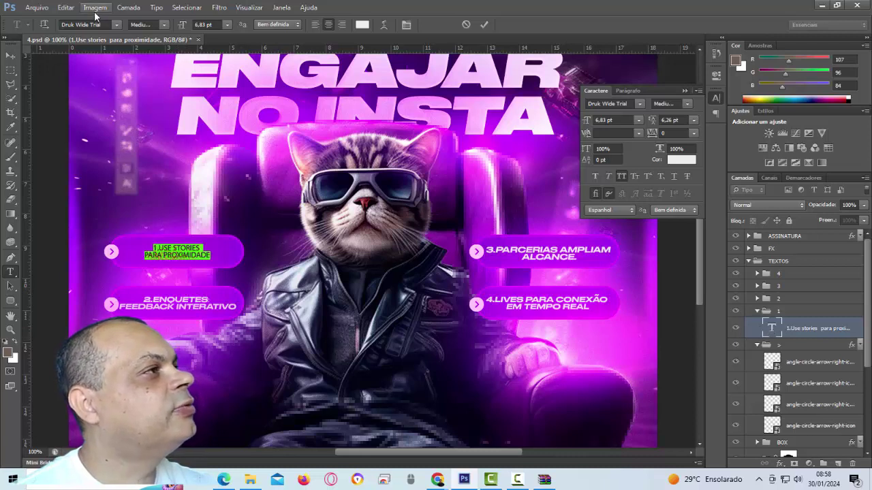
{"action": "left_click", "coordinate": [117, 24]}
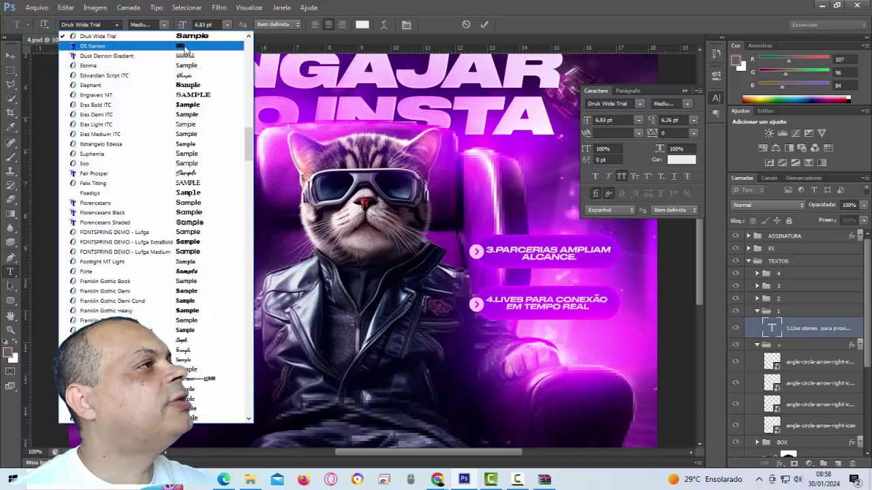
{"action": "left_click", "coordinate": [184, 46]}
{"action": "left_click", "coordinate": [116, 24]}
{"action": "scroll", "coordinate": [151, 63], "scroll_direction": "up", "scroll_amount": 1}
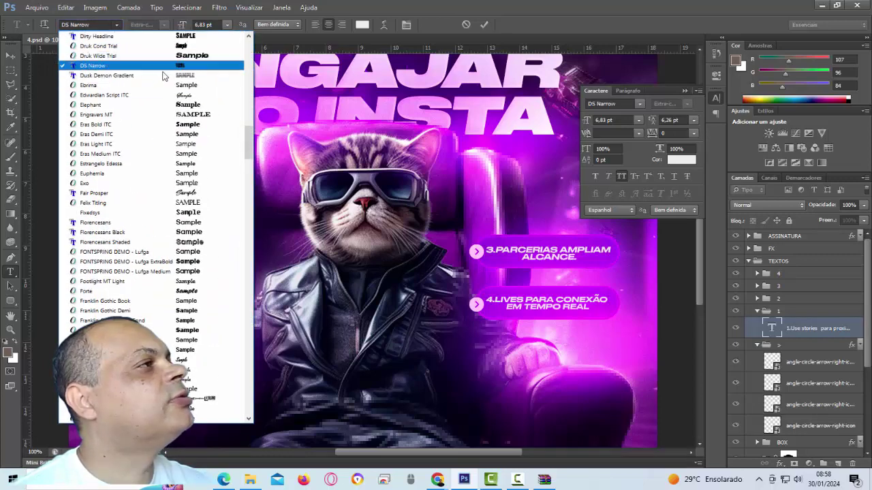
{"action": "left_click", "coordinate": [203, 56]}
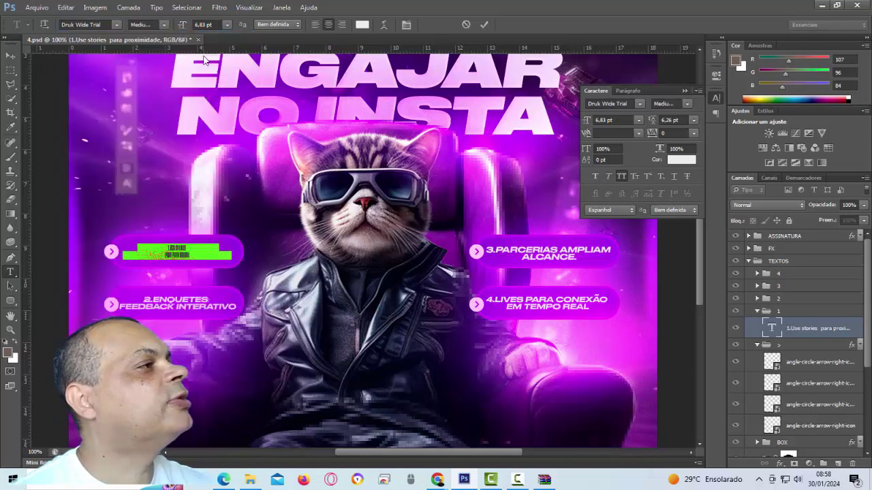
{"action": "left_click", "coordinate": [231, 246]}
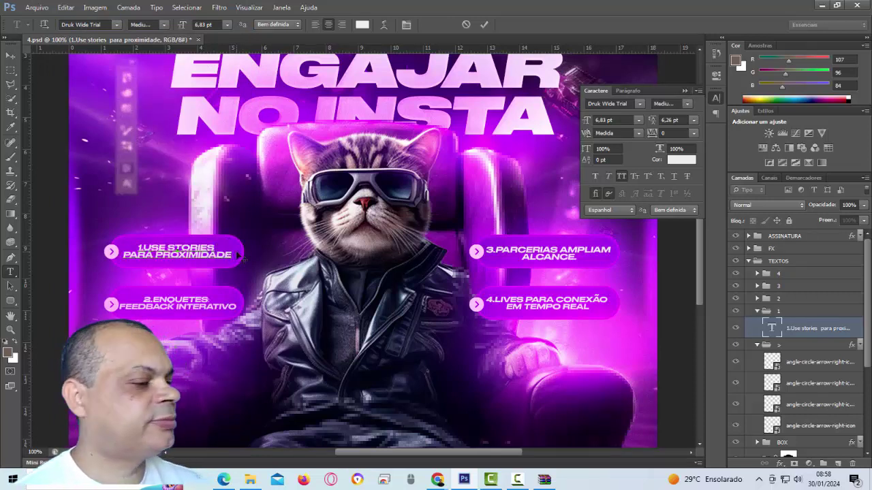
{"action": "key", "text": "BackSpace"}
{"action": "key", "text": "BackSpace"}
{"action": "key", "text": "BackSpace"}
{"action": "key", "text": "BackSpace"}
{"action": "key", "text": "BackSpace"}
{"action": "key", "text": "BackSpace"}
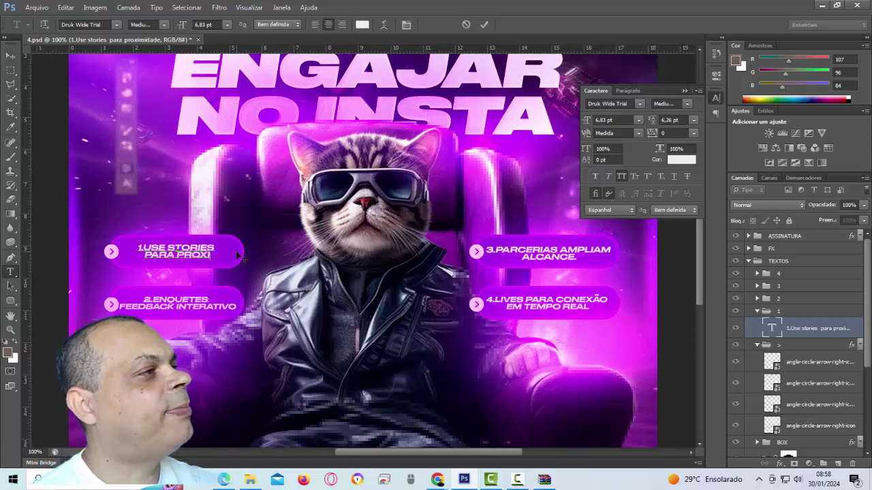
{"action": "key", "text": "BackSpace"}
{"action": "key", "text": "BackSpace"}
{"action": "key", "text": "BackSpace"}
{"action": "key", "text": "BackSpace"}
{"action": "key", "text": "BackSpace"}
{"action": "key", "text": "BackSpace"}
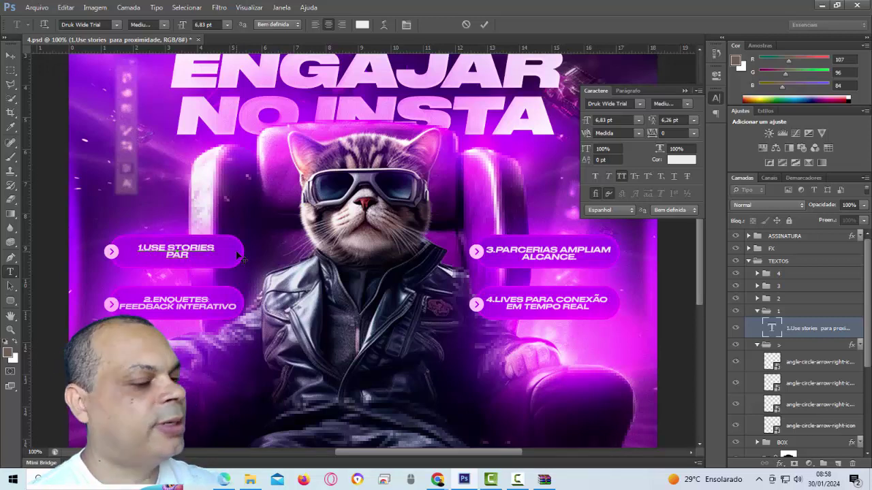
{"action": "type", "text": "A O FACE"}
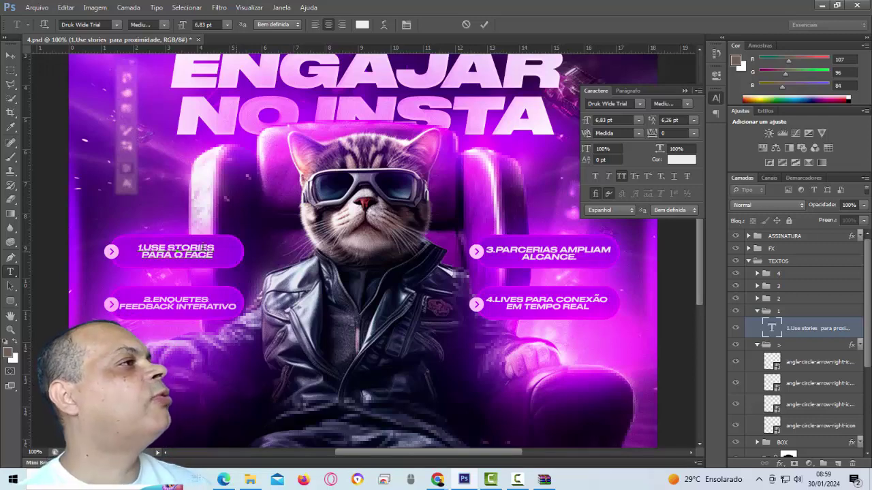
{"action": "left_click", "coordinate": [66, 8]}
{"action": "left_click", "coordinate": [71, 8]}
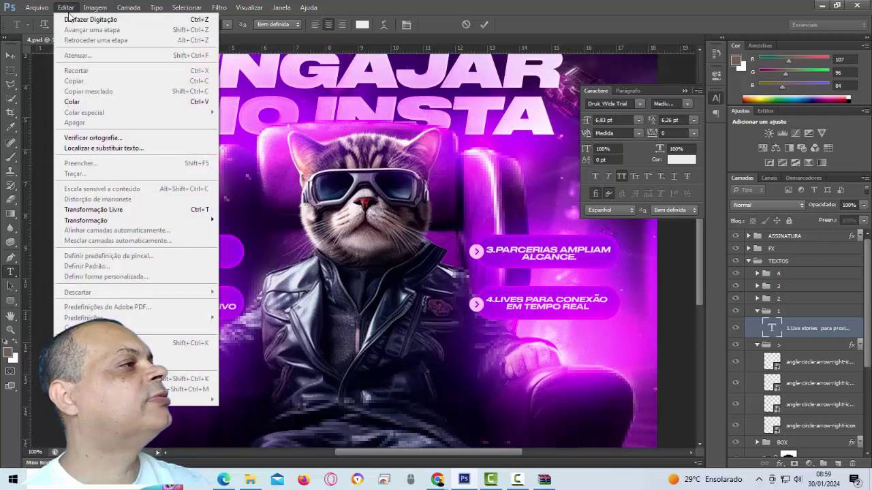
{"action": "left_click", "coordinate": [72, 8]}
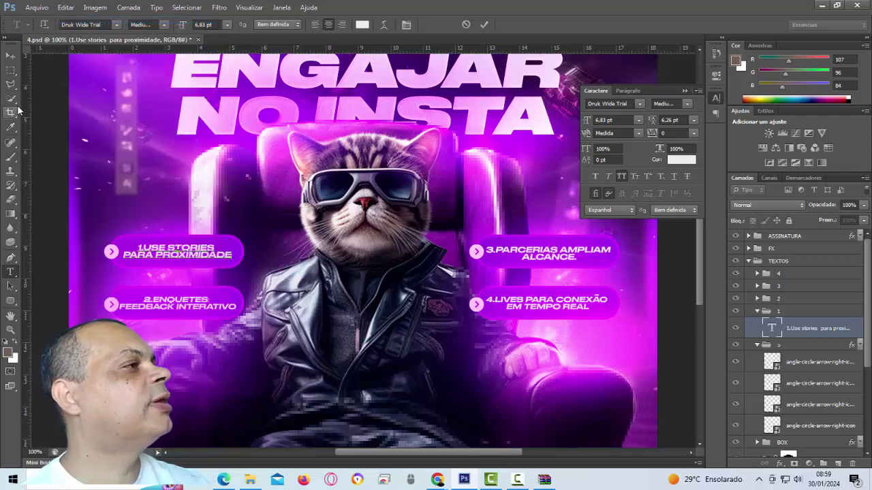
{"action": "left_click", "coordinate": [10, 55]}
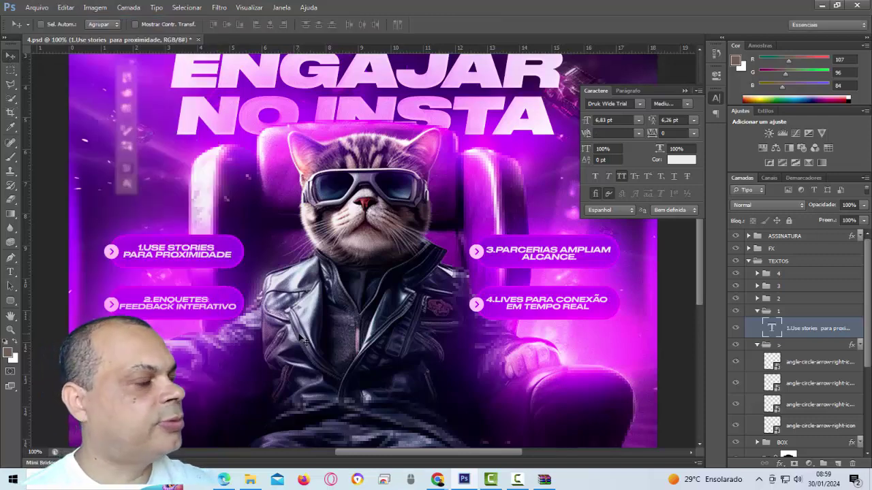
Zoom out so the whole poster fits in the window.
{"action": "key", "text": "ctrl+minus"}
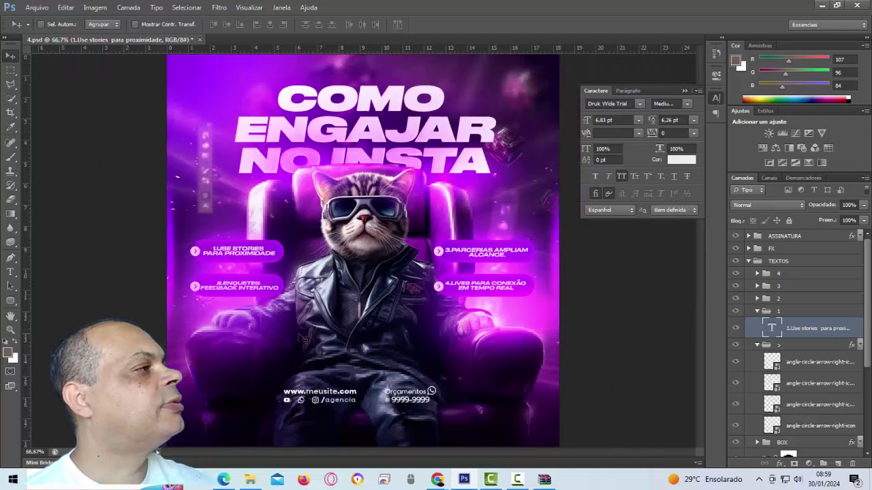
{"action": "key", "text": "ctrl+minus"}
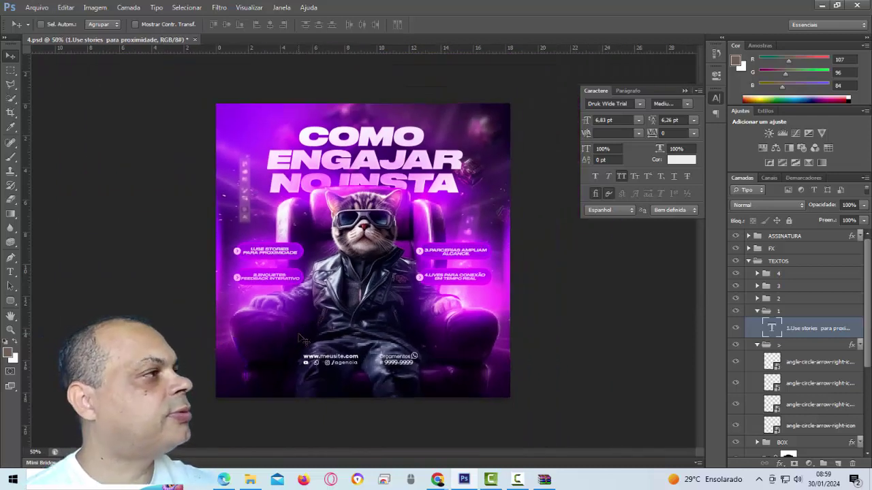
{"action": "key", "text": "ctrl+plus"}
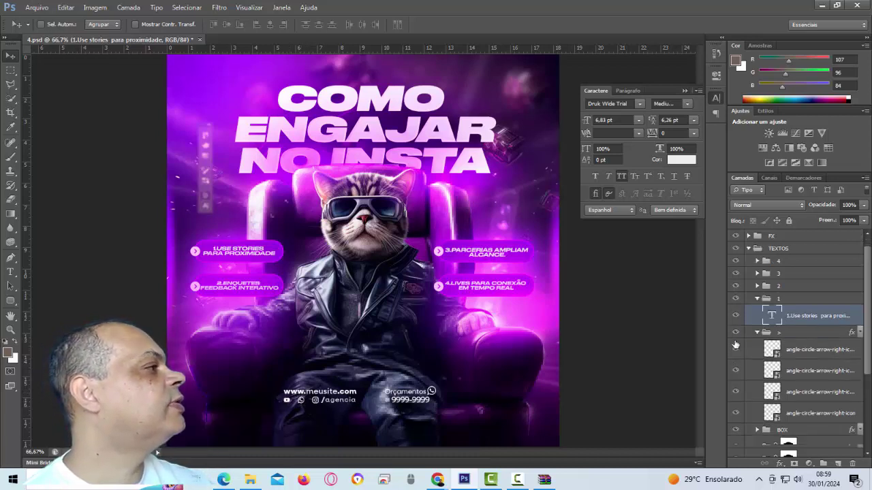
Collapse the > and 1 layer groups and expand the ASSINATURA footer group.
{"action": "scroll", "coordinate": [783, 354], "scroll_direction": "down", "scroll_amount": 4}
{"action": "scroll", "coordinate": [827, 342], "scroll_direction": "down", "scroll_amount": 1}
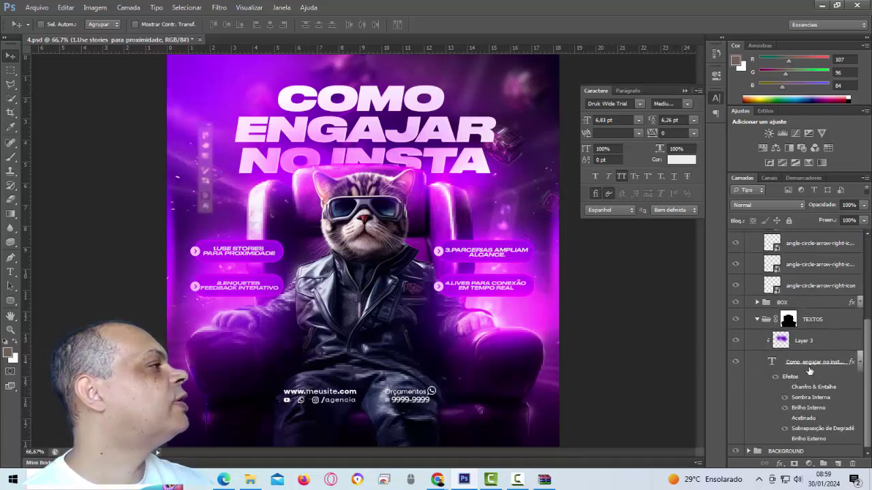
{"action": "scroll", "coordinate": [804, 375], "scroll_direction": "up", "scroll_amount": 6}
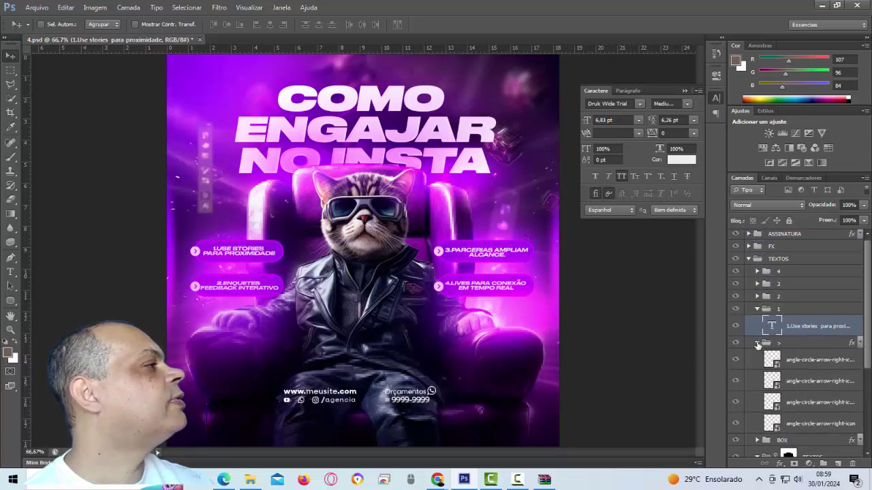
{"action": "left_click", "coordinate": [758, 343]}
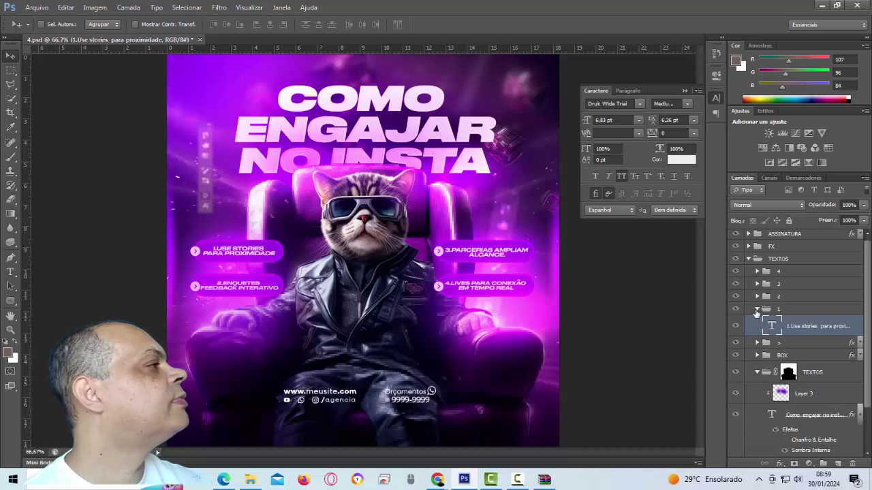
{"action": "left_click", "coordinate": [756, 310]}
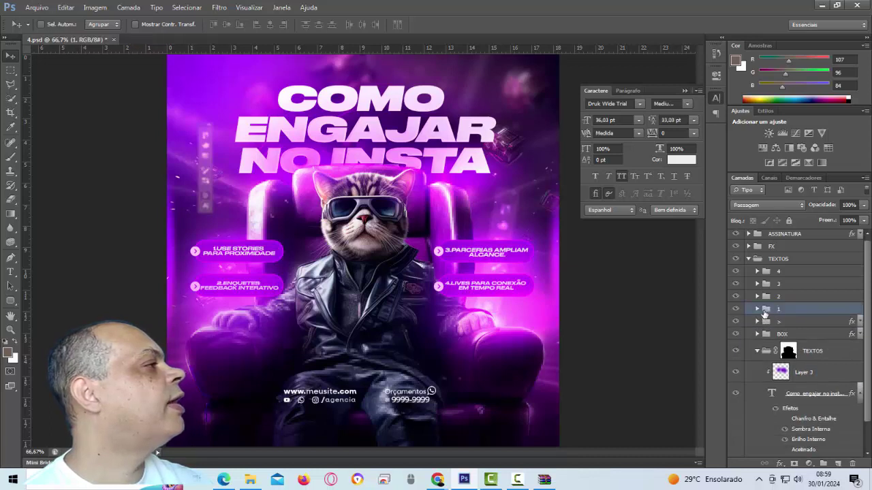
{"action": "left_click", "coordinate": [749, 235]}
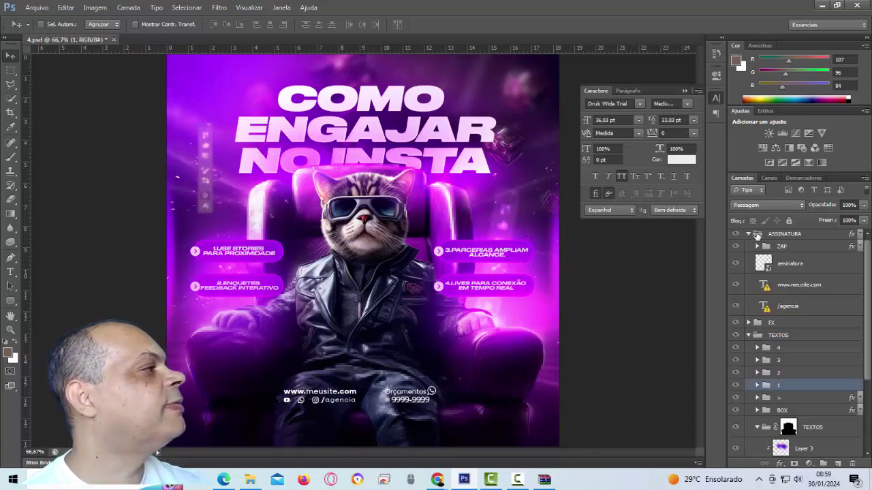
{"action": "double_click", "coordinate": [764, 287]}
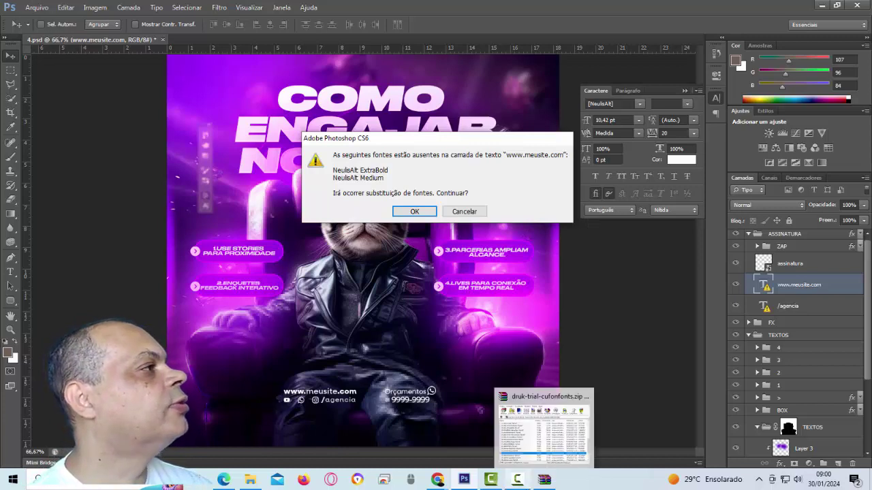
{"action": "left_click", "coordinate": [463, 212]}
{"action": "mouse_move", "coordinate": [463, 479]}
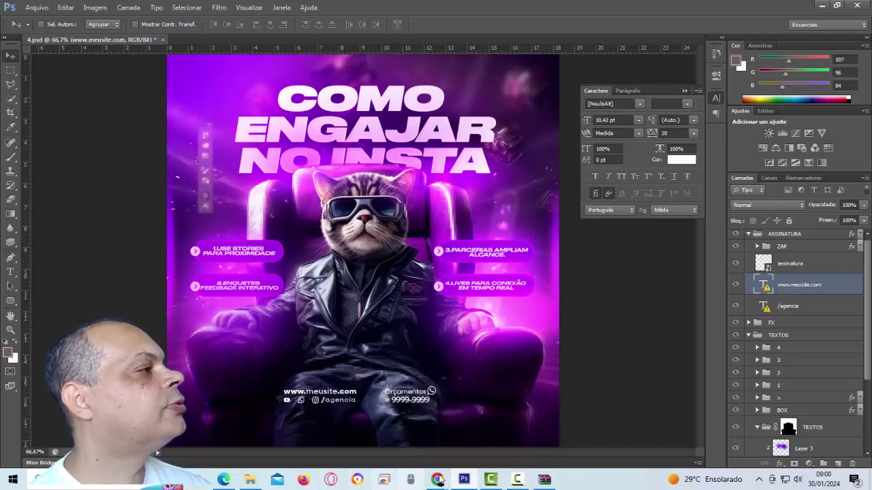
In Chrome, replace the old Google query with a search for 'neulis alt extra bold'.
{"action": "left_click", "coordinate": [557, 429]}
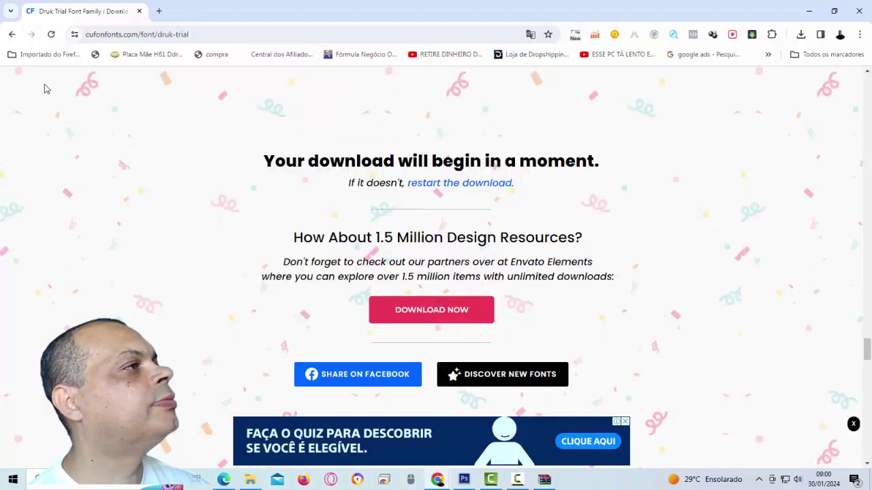
{"action": "left_click", "coordinate": [10, 35]}
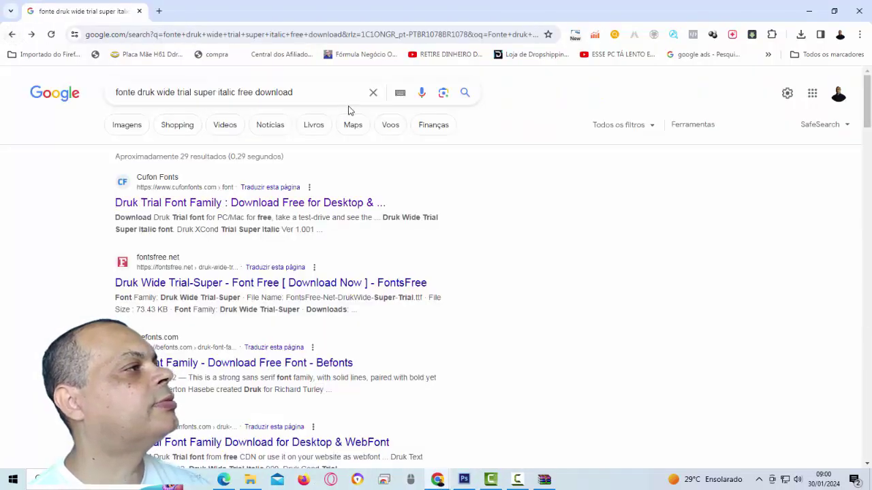
{"action": "left_click", "coordinate": [320, 92]}
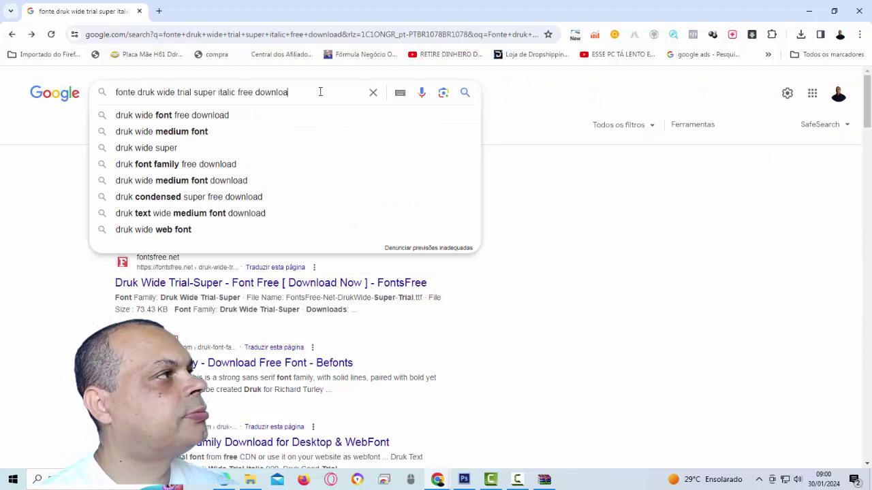
{"action": "key", "text": "BackSpace"}
{"action": "key", "text": "BackSpace"}
{"action": "key", "text": "BackSpace"}
{"action": "key", "text": "BackSpace"}
{"action": "key", "text": "BackSpace"}
{"action": "key", "text": "BackSpace"}
{"action": "key", "text": "BackSpace"}
{"action": "key", "text": "BackSpace"}
{"action": "key", "text": "BackSpace"}
{"action": "key", "text": "BackSpace"}
{"action": "key", "text": "BackSpace"}
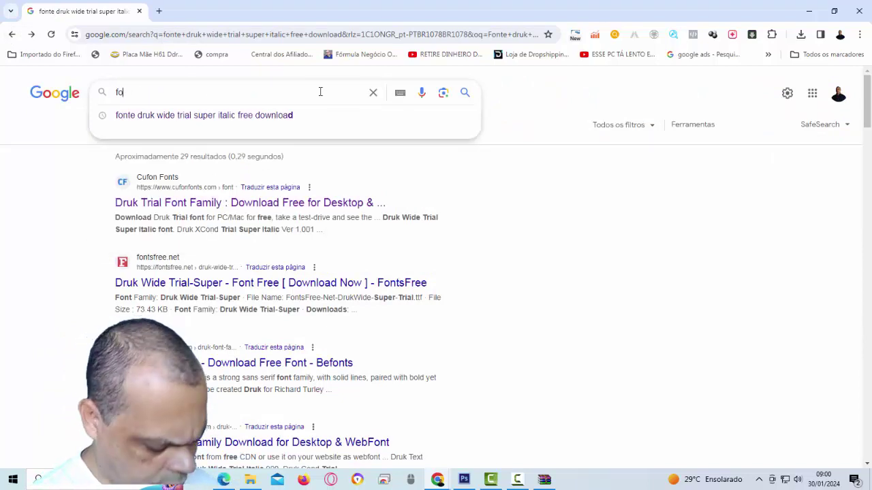
{"action": "key", "text": "BackSpace"}
{"action": "key", "text": "BackSpace"}
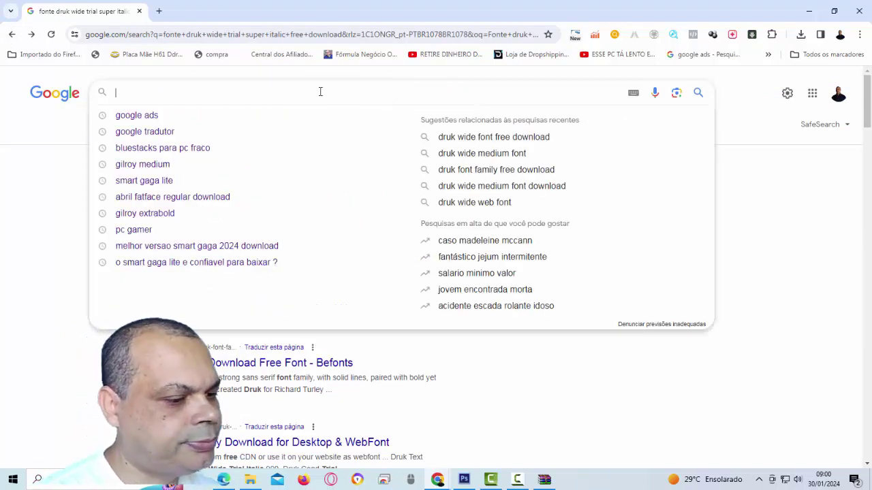
{"action": "type", "text": "neu"}
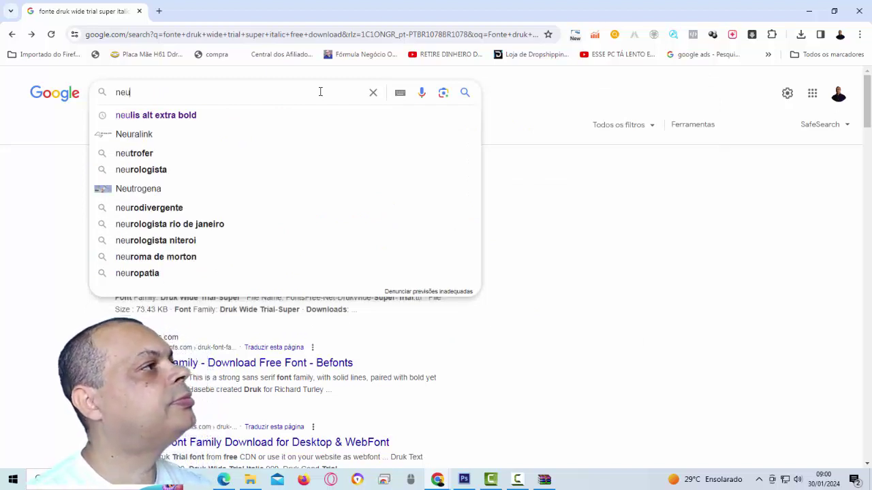
{"action": "left_click", "coordinate": [211, 114]}
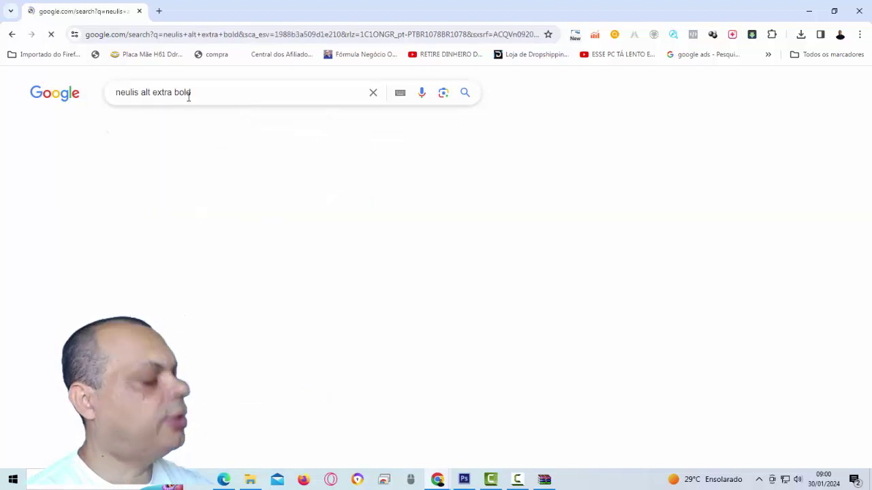
{"action": "left_click", "coordinate": [197, 92]}
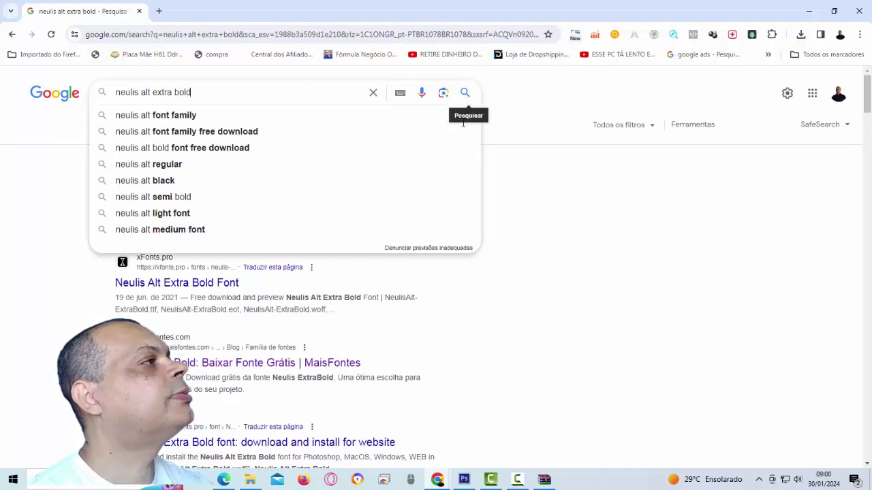
{"action": "left_click", "coordinate": [483, 171]}
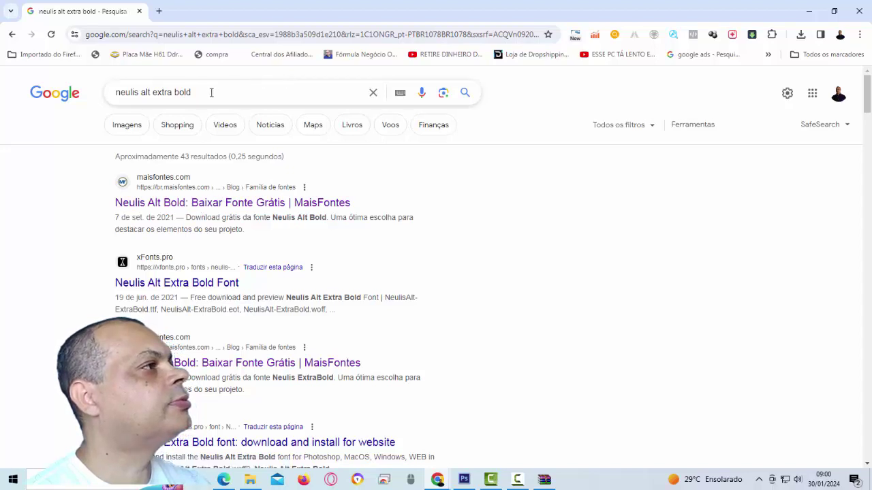
{"action": "left_click", "coordinate": [463, 96]}
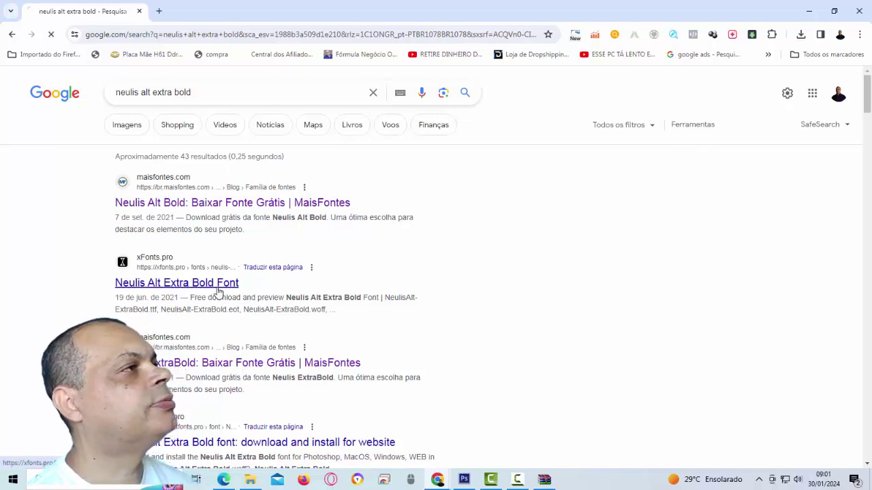
Open the xFonts.pro Neulis Alt Extra Bold page and scroll through its preview.
{"action": "left_click", "coordinate": [218, 291]}
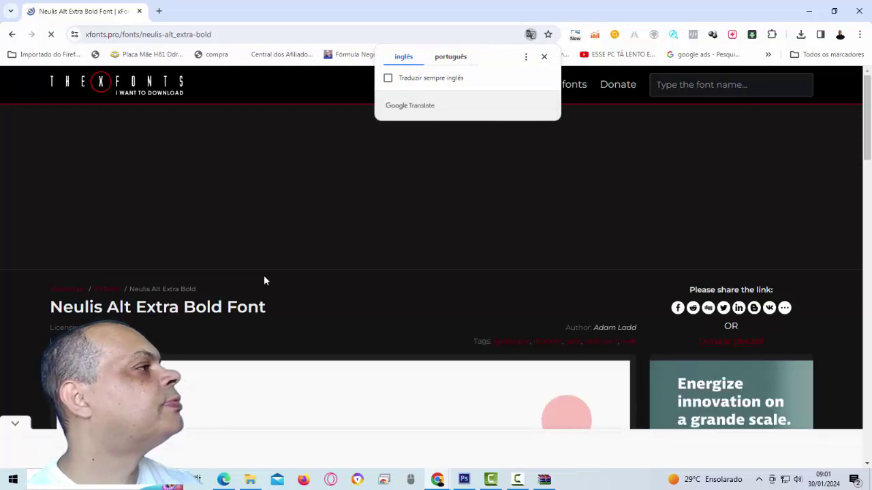
{"action": "scroll", "coordinate": [394, 270], "scroll_direction": "down", "scroll_amount": 3}
{"action": "scroll", "coordinate": [393, 270], "scroll_direction": "down", "scroll_amount": 2}
{"action": "scroll", "coordinate": [393, 272], "scroll_direction": "down", "scroll_amount": 1}
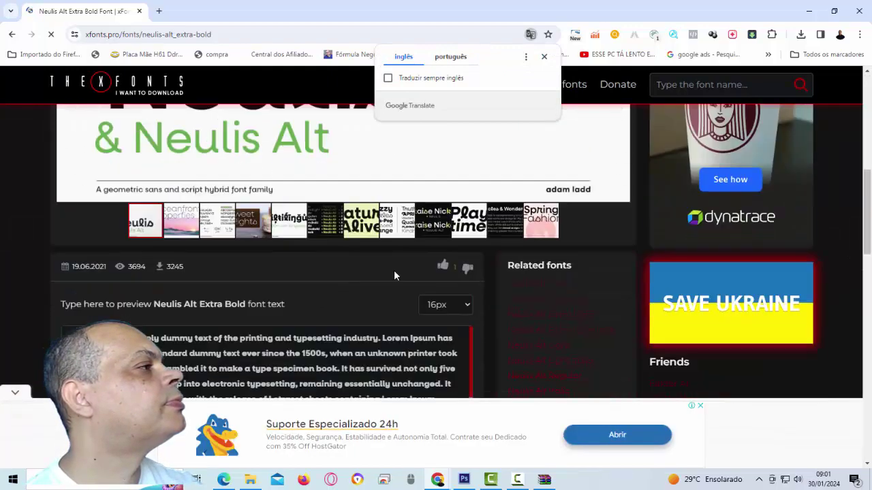
{"action": "scroll", "coordinate": [394, 270], "scroll_direction": "down", "scroll_amount": 1}
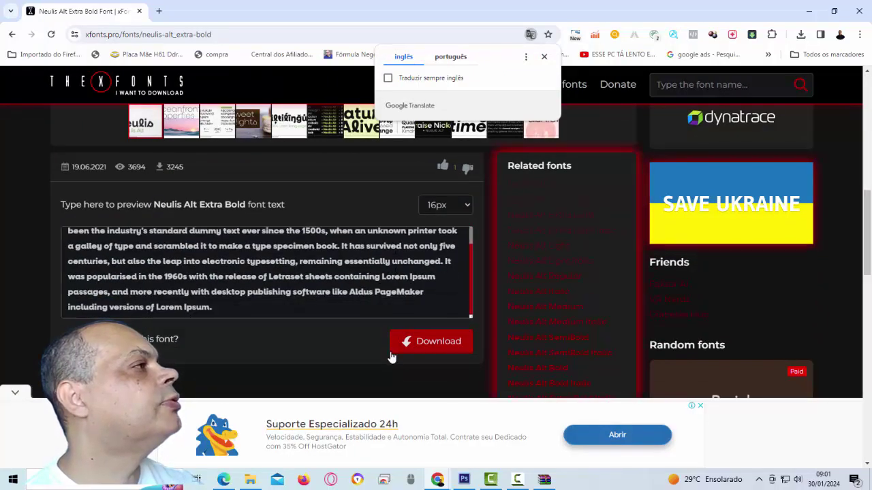
Try the xFonts download, close its window, and return to the Neulis search results.
{"action": "left_click", "coordinate": [422, 347]}
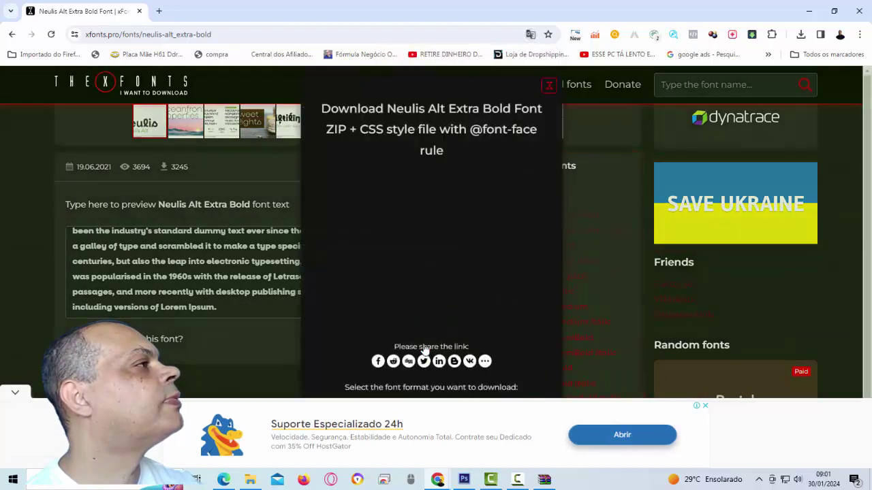
{"action": "left_click", "coordinate": [547, 90]}
{"action": "scroll", "coordinate": [432, 210], "scroll_direction": "up", "scroll_amount": 3}
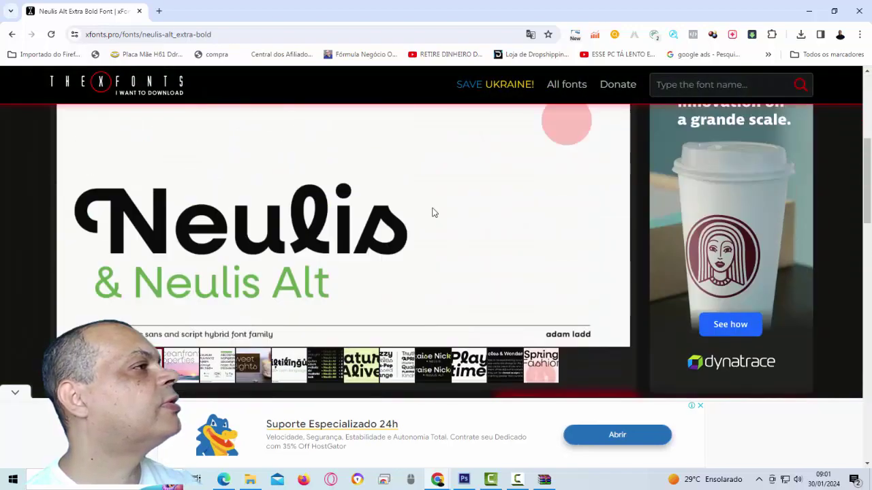
{"action": "scroll", "coordinate": [432, 213], "scroll_direction": "down", "scroll_amount": 4}
{"action": "scroll", "coordinate": [340, 171], "scroll_direction": "up", "scroll_amount": 2}
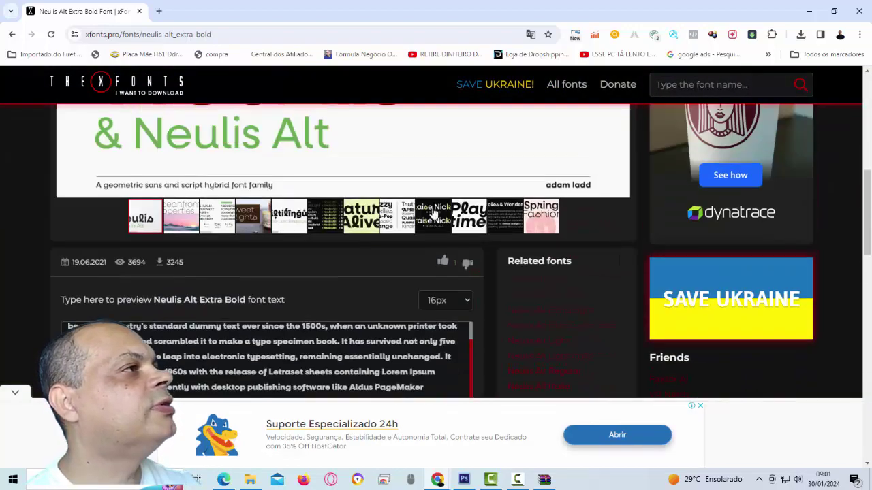
{"action": "scroll", "coordinate": [273, 137], "scroll_direction": "down", "scroll_amount": 2}
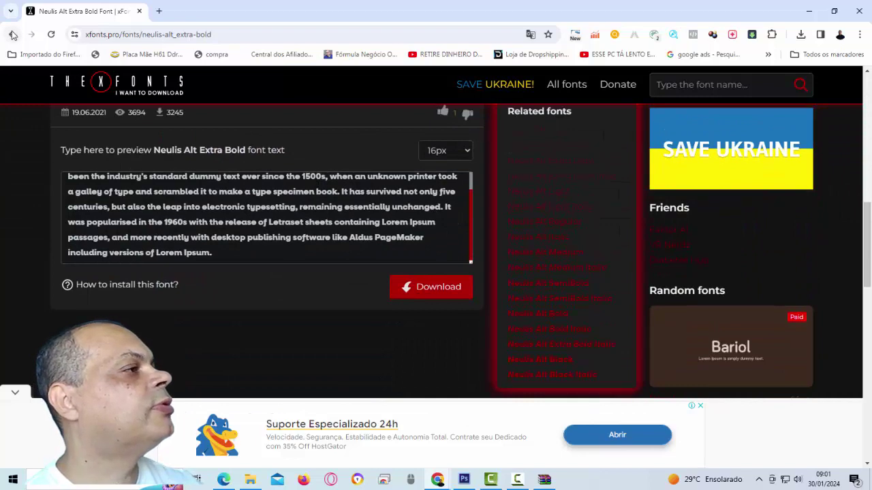
{"action": "left_click", "coordinate": [12, 34]}
Download neulis-extrabold-maisfontes.2049.zip from MaisFontes and open it in WinRAR.
{"action": "scroll", "coordinate": [290, 273], "scroll_direction": "down", "scroll_amount": 2}
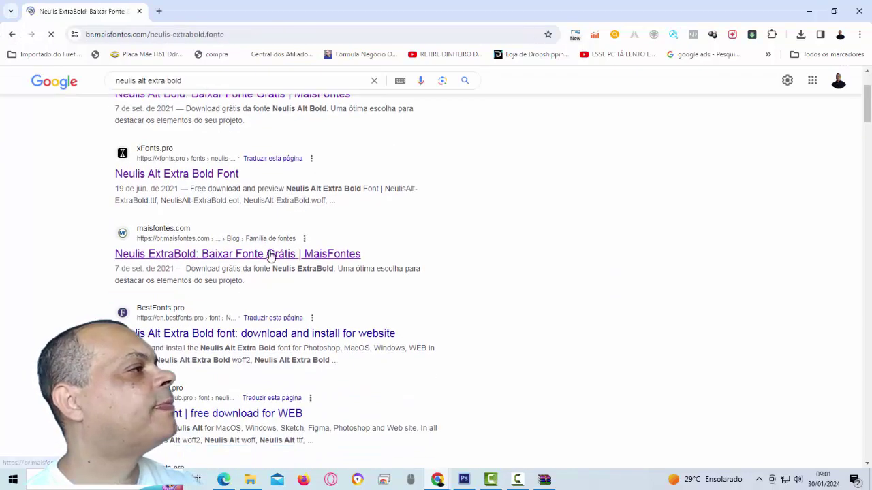
{"action": "scroll", "coordinate": [496, 265], "scroll_direction": "down", "scroll_amount": 5}
{"action": "scroll", "coordinate": [496, 269], "scroll_direction": "down", "scroll_amount": 3}
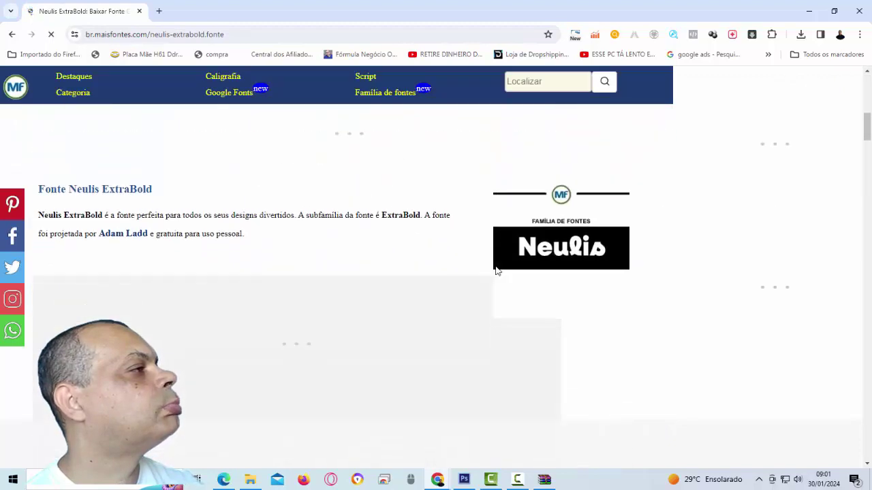
{"action": "scroll", "coordinate": [497, 272], "scroll_direction": "down", "scroll_amount": 3}
{"action": "scroll", "coordinate": [496, 272], "scroll_direction": "down", "scroll_amount": 2}
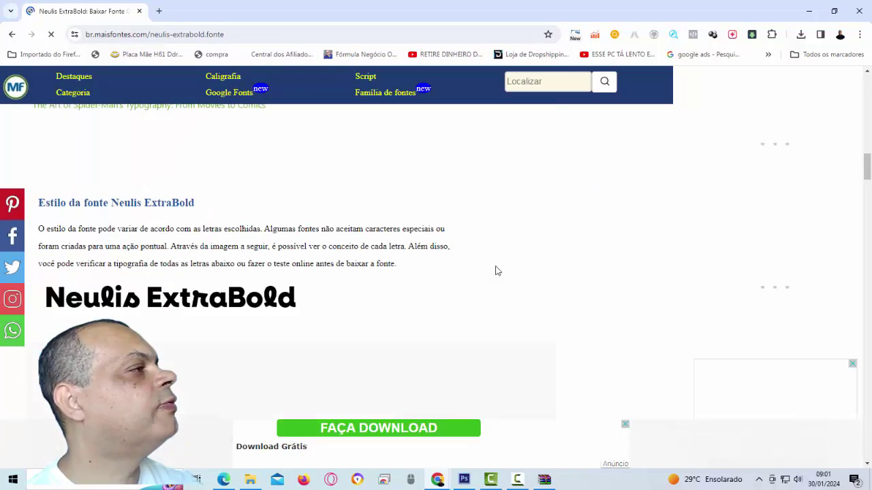
{"action": "scroll", "coordinate": [496, 271], "scroll_direction": "down", "scroll_amount": 2}
{"action": "scroll", "coordinate": [495, 270], "scroll_direction": "down", "scroll_amount": 2}
{"action": "scroll", "coordinate": [495, 269], "scroll_direction": "down", "scroll_amount": 3}
{"action": "scroll", "coordinate": [504, 267], "scroll_direction": "down", "scroll_amount": 2}
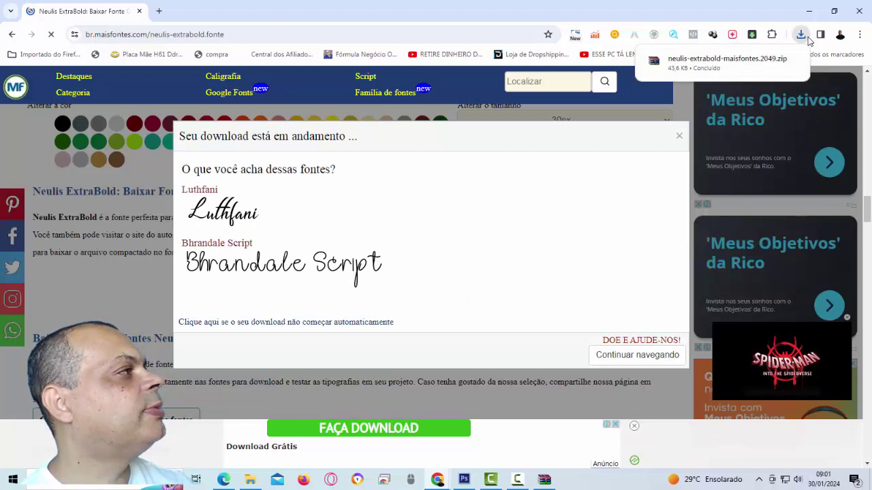
{"action": "left_click", "coordinate": [737, 60]}
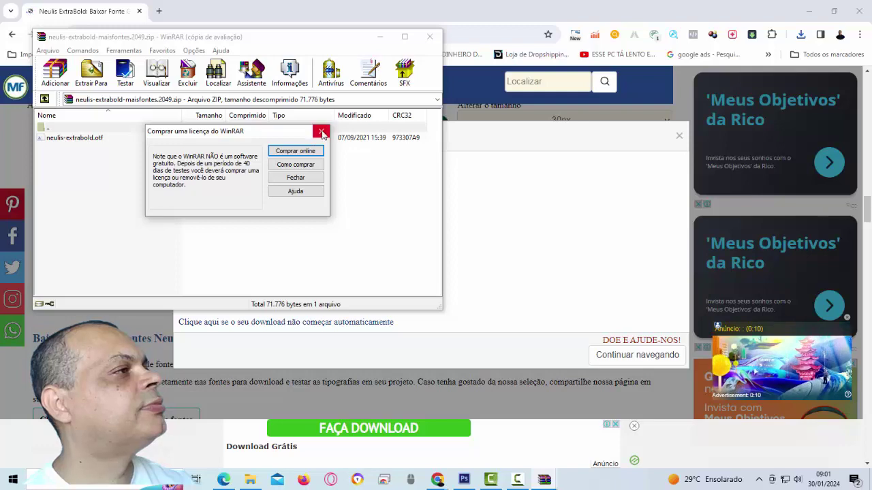
Install neulis-extrabold.otf from the archive, replacing the existing copy, and return to Photoshop.
{"action": "left_click", "coordinate": [321, 131]}
{"action": "left_click", "coordinate": [75, 139]}
{"action": "double_click", "coordinate": [75, 139]}
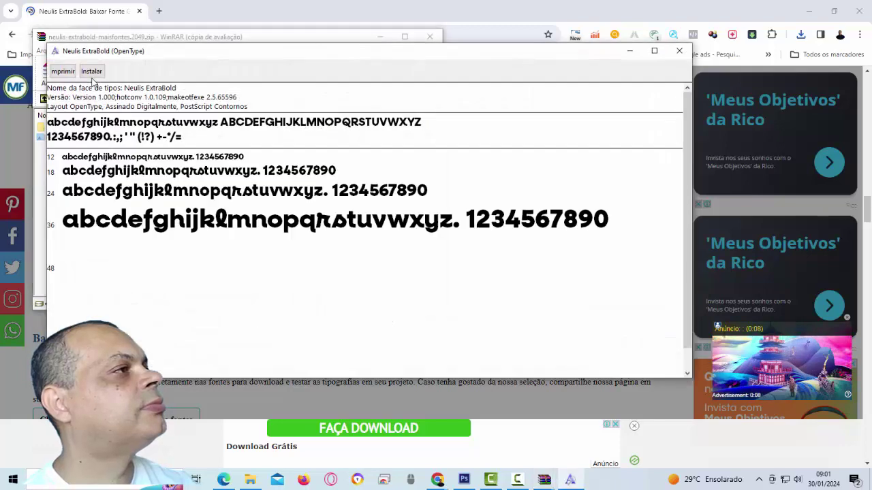
{"action": "left_click", "coordinate": [92, 71]}
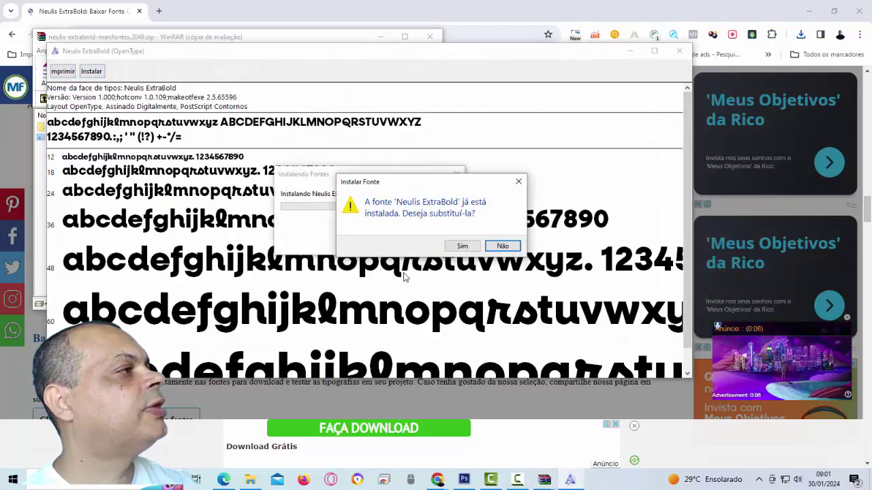
{"action": "left_click", "coordinate": [462, 246]}
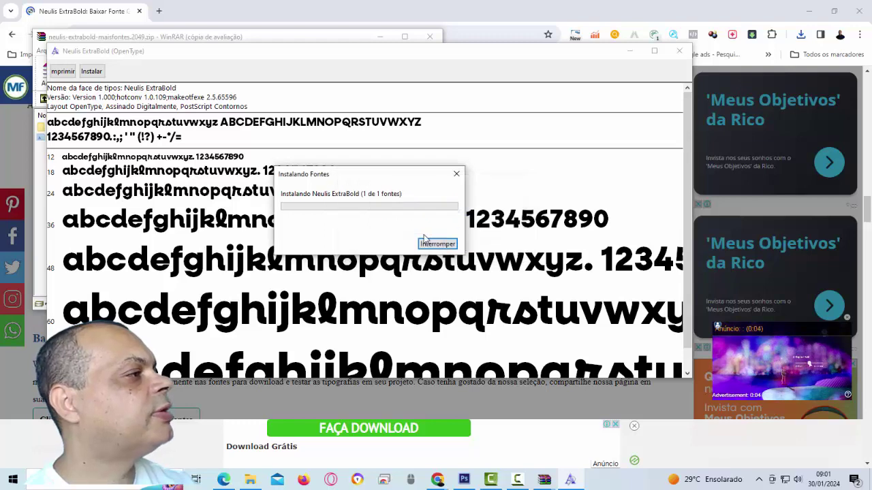
{"action": "mouse_move", "coordinate": [464, 479]}
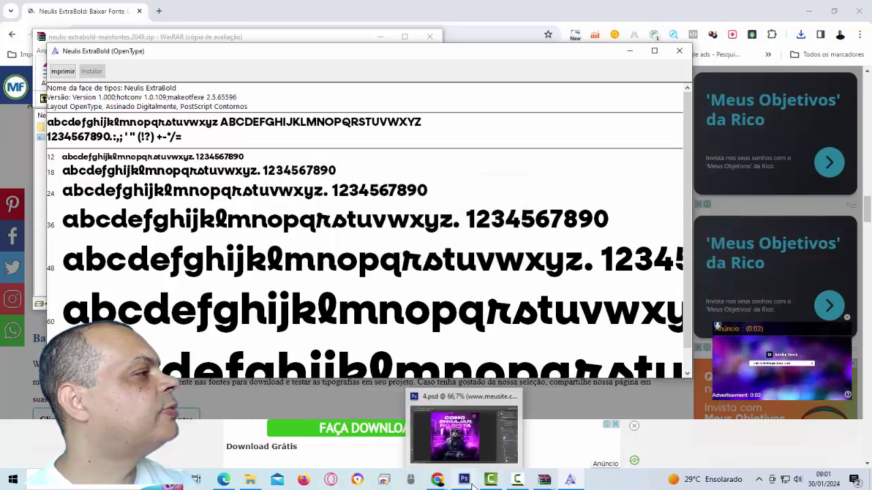
{"action": "left_click", "coordinate": [462, 424]}
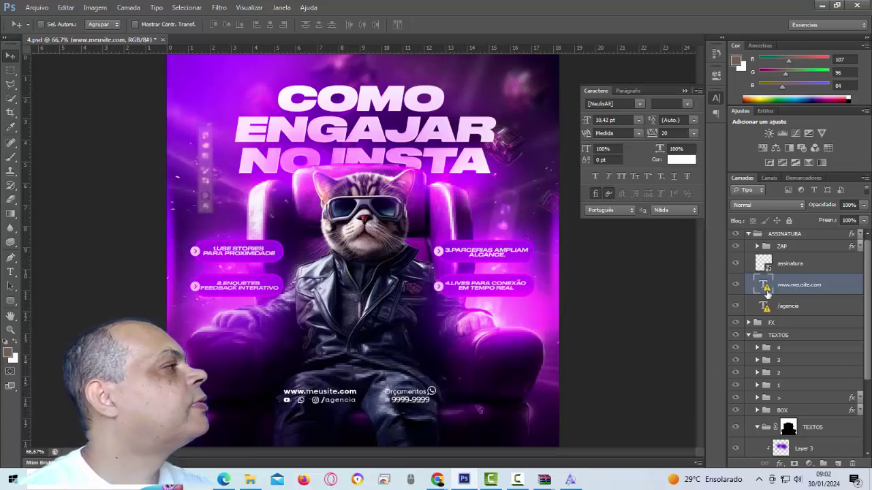
{"action": "double_click", "coordinate": [750, 286]}
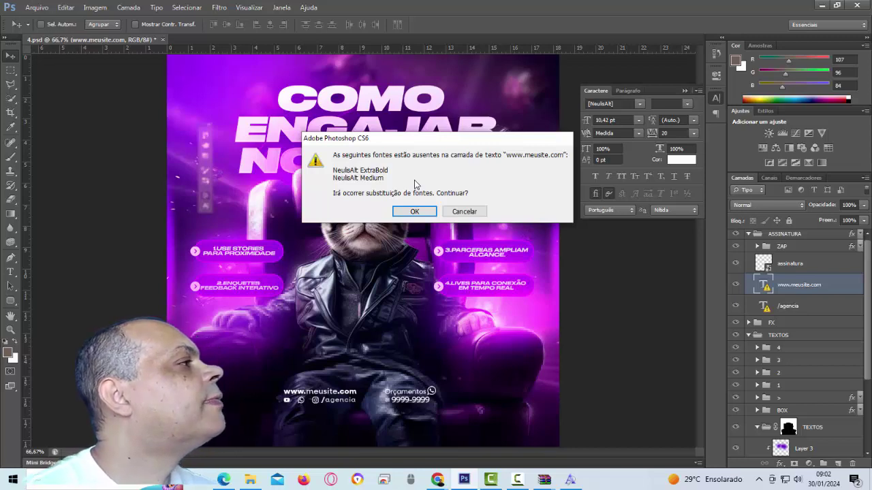
{"action": "left_click", "coordinate": [414, 212]}
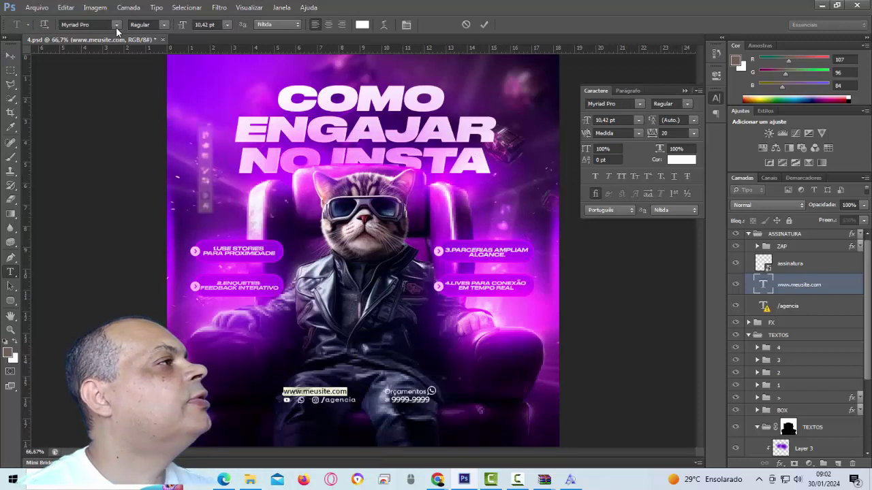
{"action": "left_click", "coordinate": [116, 25]}
{"action": "scroll", "coordinate": [149, 220], "scroll_direction": "up", "scroll_amount": 5}
{"action": "scroll", "coordinate": [150, 220], "scroll_direction": "up", "scroll_amount": 5}
{"action": "scroll", "coordinate": [150, 220], "scroll_direction": "up", "scroll_amount": 5}
{"action": "scroll", "coordinate": [150, 220], "scroll_direction": "up", "scroll_amount": 2}
{"action": "scroll", "coordinate": [150, 220], "scroll_direction": "up", "scroll_amount": 1}
{"action": "scroll", "coordinate": [149, 222], "scroll_direction": "up", "scroll_amount": 1}
{"action": "scroll", "coordinate": [147, 223], "scroll_direction": "up", "scroll_amount": 2}
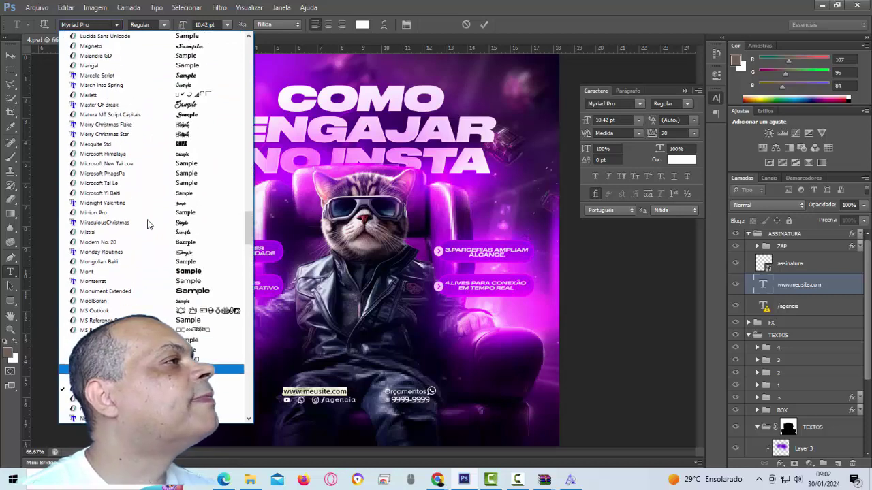
{"action": "scroll", "coordinate": [148, 224], "scroll_direction": "up", "scroll_amount": 3}
{"action": "scroll", "coordinate": [147, 225], "scroll_direction": "up", "scroll_amount": 3}
{"action": "scroll", "coordinate": [147, 224], "scroll_direction": "up", "scroll_amount": 3}
{"action": "scroll", "coordinate": [148, 224], "scroll_direction": "down", "scroll_amount": 3}
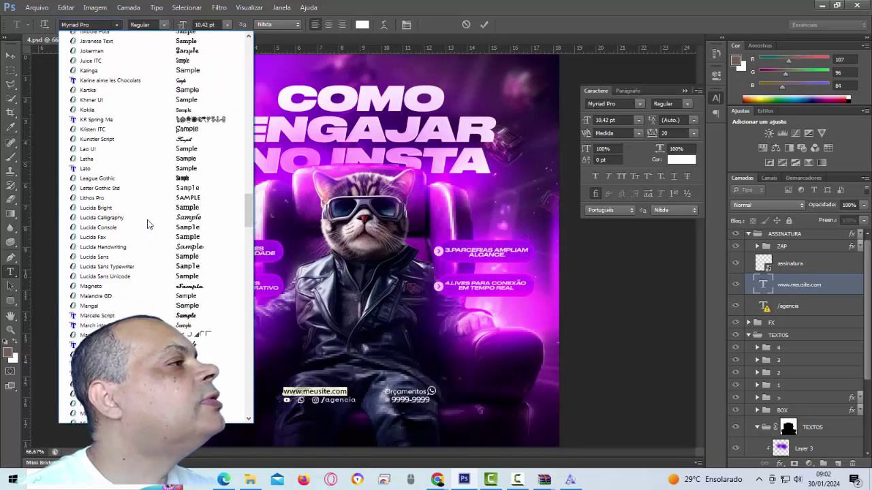
{"action": "scroll", "coordinate": [147, 224], "scroll_direction": "down", "scroll_amount": 4}
{"action": "scroll", "coordinate": [148, 224], "scroll_direction": "down", "scroll_amount": 1}
{"action": "scroll", "coordinate": [148, 224], "scroll_direction": "down", "scroll_amount": 4}
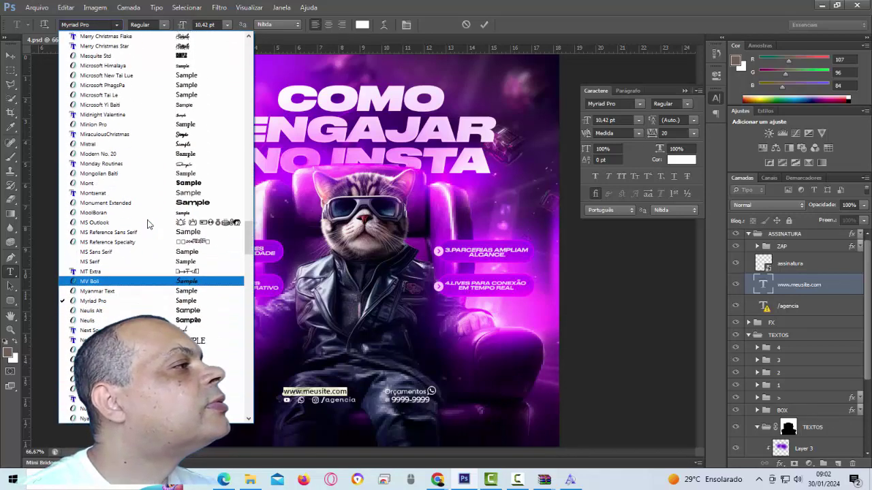
{"action": "scroll", "coordinate": [148, 224], "scroll_direction": "down", "scroll_amount": 1}
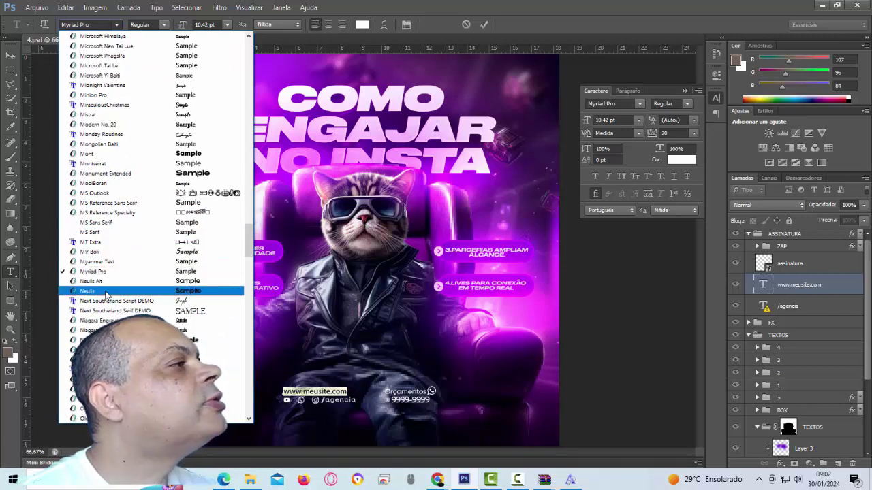
{"action": "left_click", "coordinate": [195, 281]}
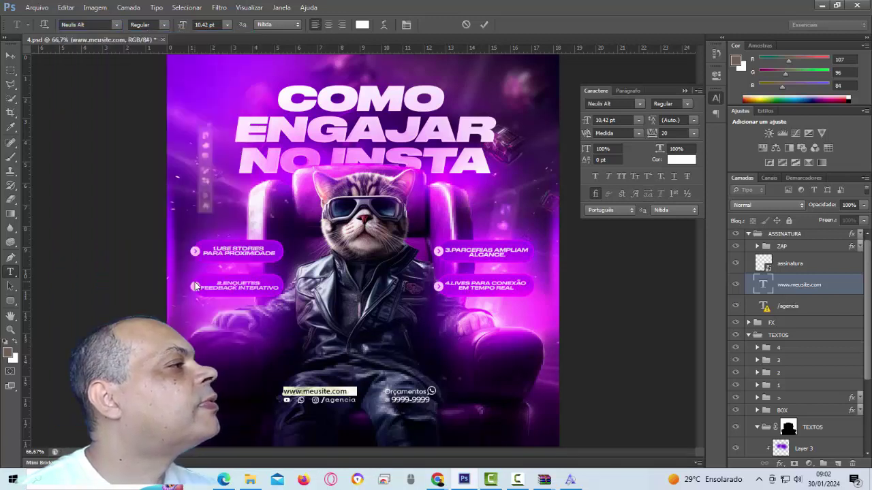
{"action": "left_click", "coordinate": [357, 391]}
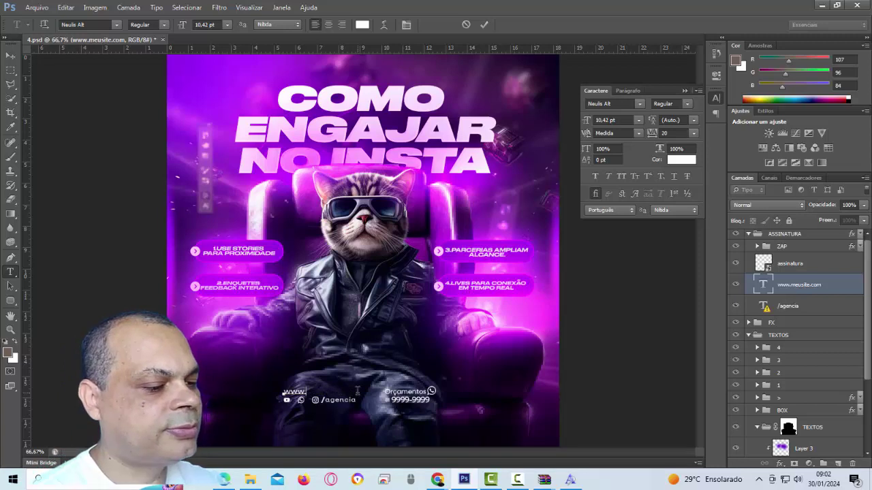
{"action": "type", "text": "redaextr"}
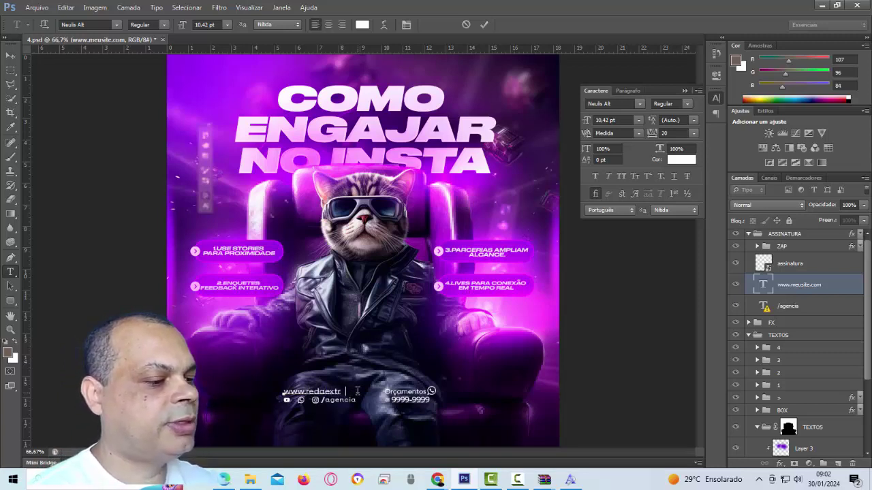
{"action": "type", "text": "a1"}
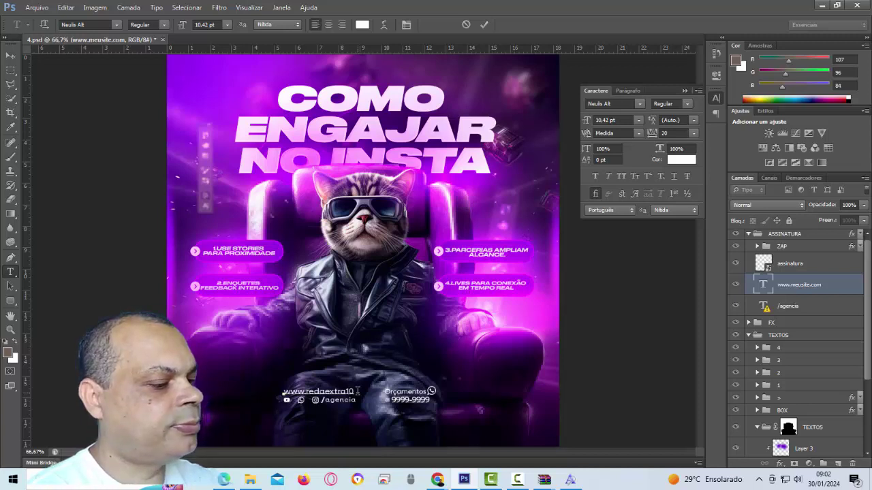
{"action": "type", "text": "0.co"}
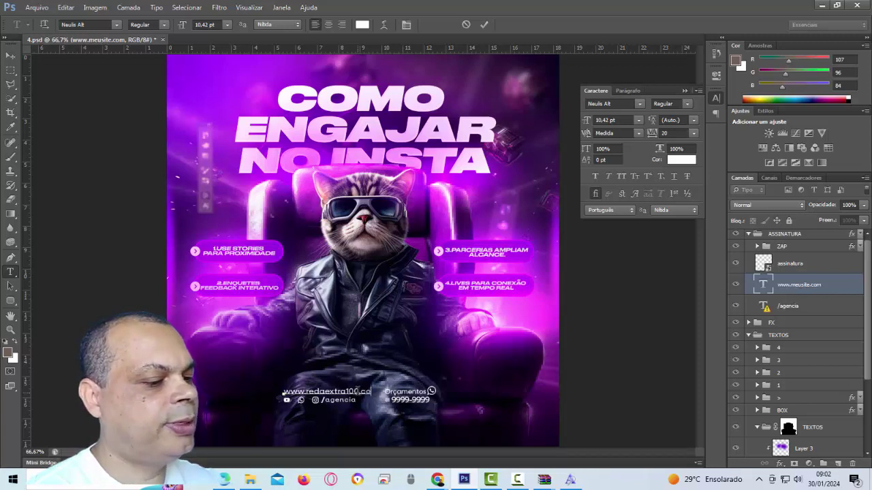
{"action": "type", "text": "m.br"}
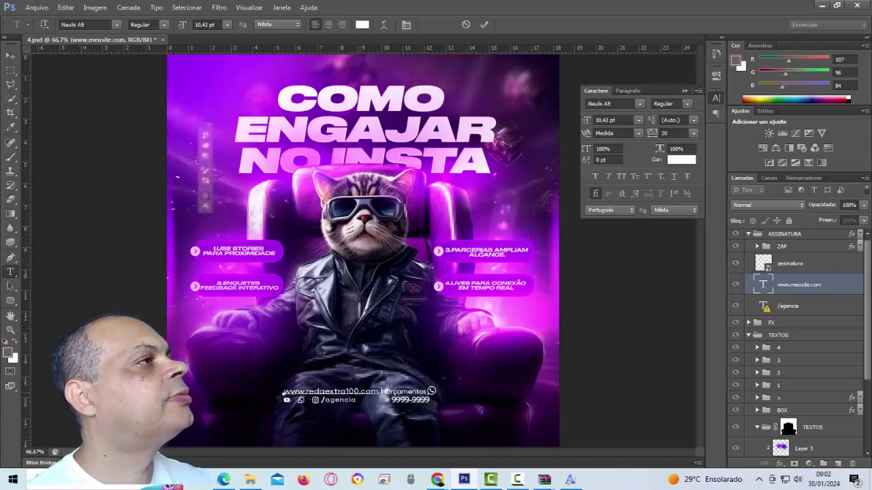
{"action": "left_click", "coordinate": [11, 56]}
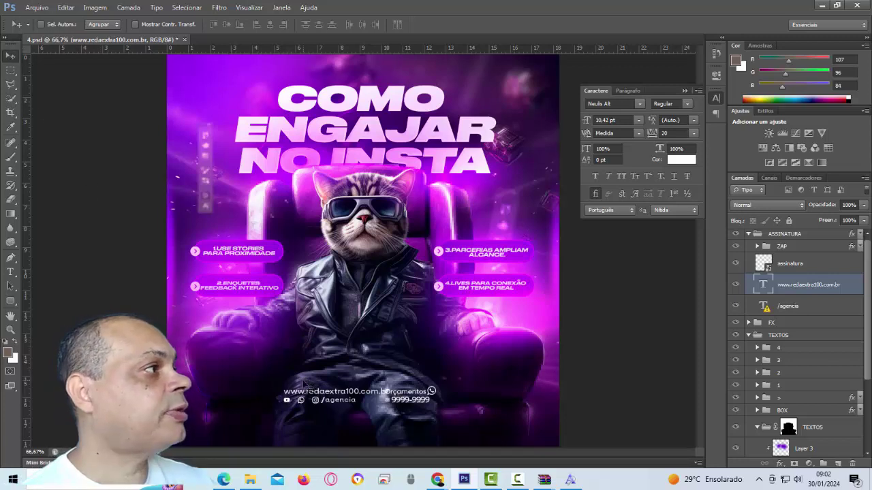
{"action": "left_click_drag", "start_coordinate": [324, 399], "coordinate": [304, 394]}
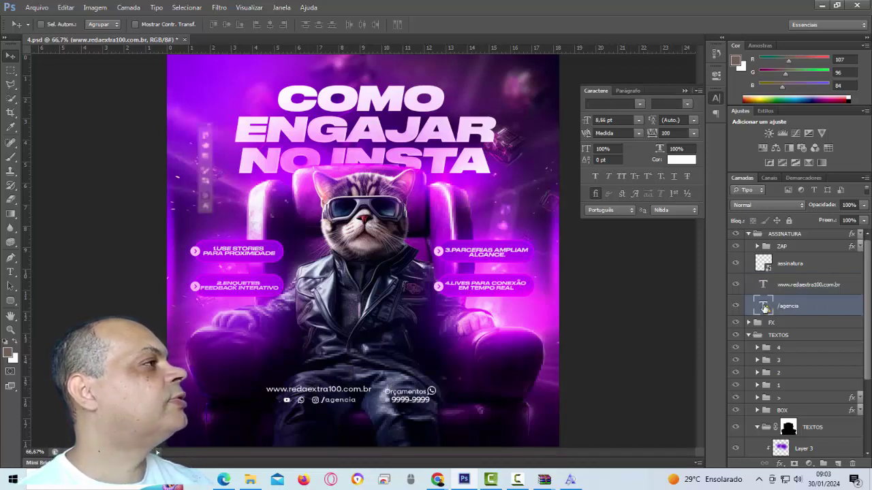
Accept the missing-font substitution and set the /agencia handle in Neulis Alt.
{"action": "double_click", "coordinate": [764, 307]}
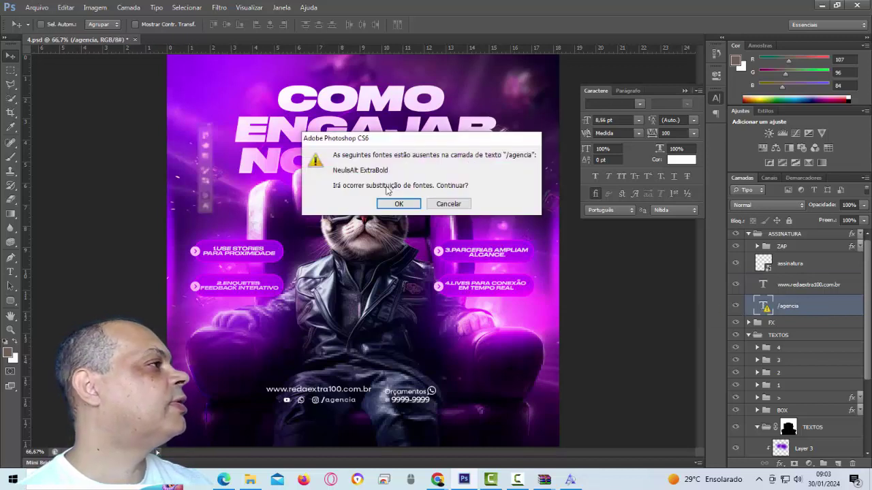
{"action": "left_click", "coordinate": [400, 204]}
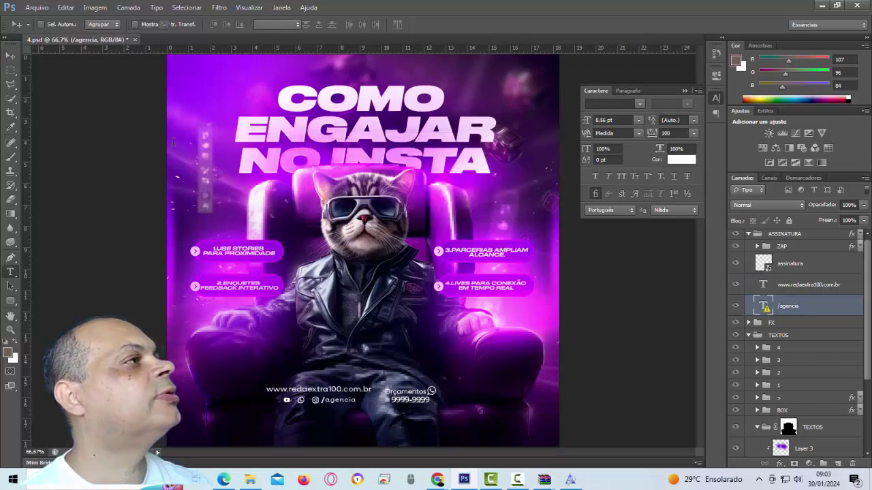
{"action": "left_click", "coordinate": [117, 25]}
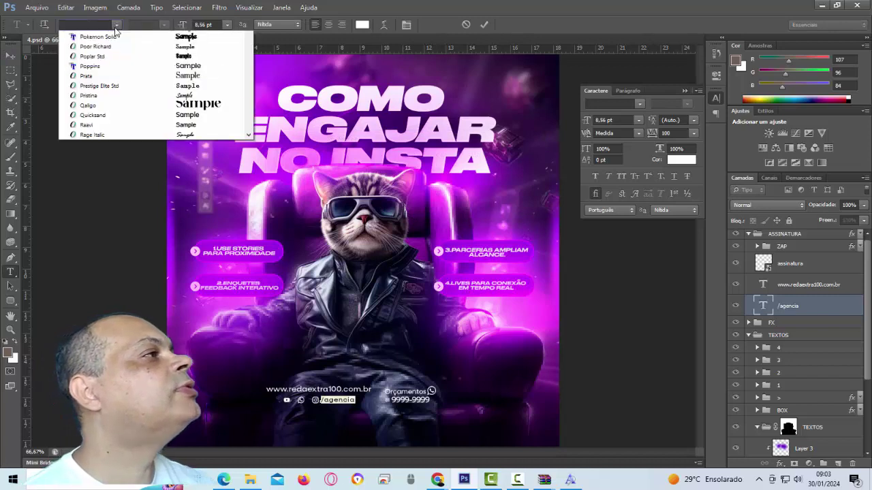
{"action": "scroll", "coordinate": [168, 87], "scroll_direction": "up", "scroll_amount": 2}
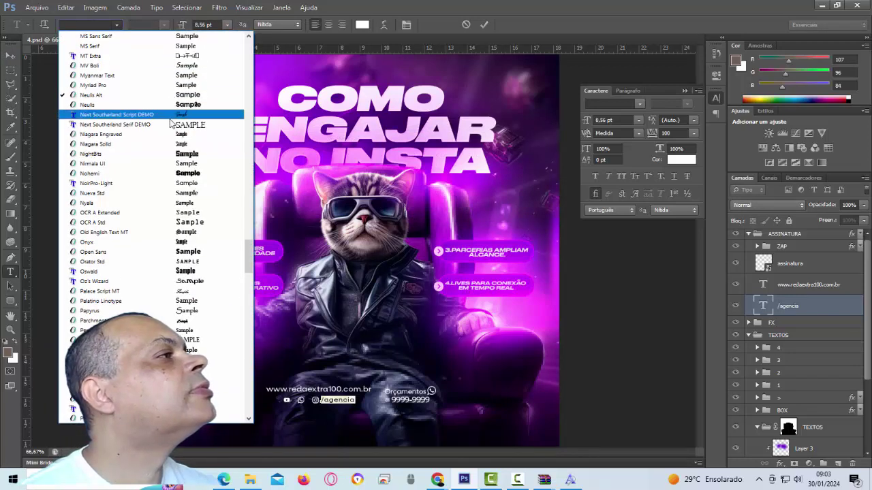
{"action": "left_click", "coordinate": [196, 95]}
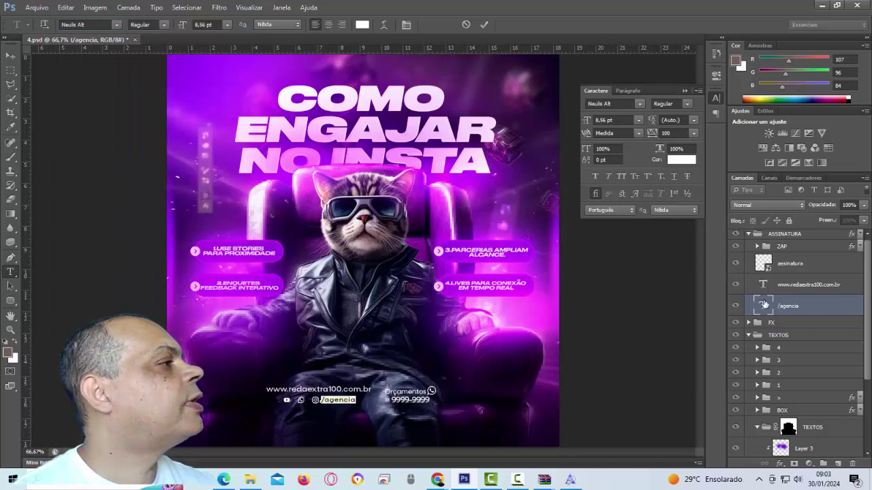
Replace the /agencia text with the creator's own Instagram handle.
{"action": "left_click", "coordinate": [354, 400]}
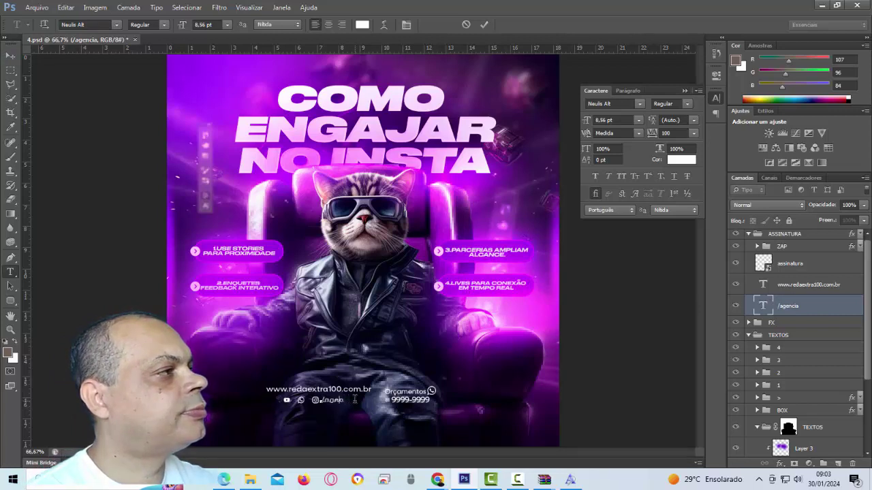
{"action": "key", "text": "BackSpace"}
{"action": "key", "text": "BackSpace"}
{"action": "key", "text": "BackSpace"}
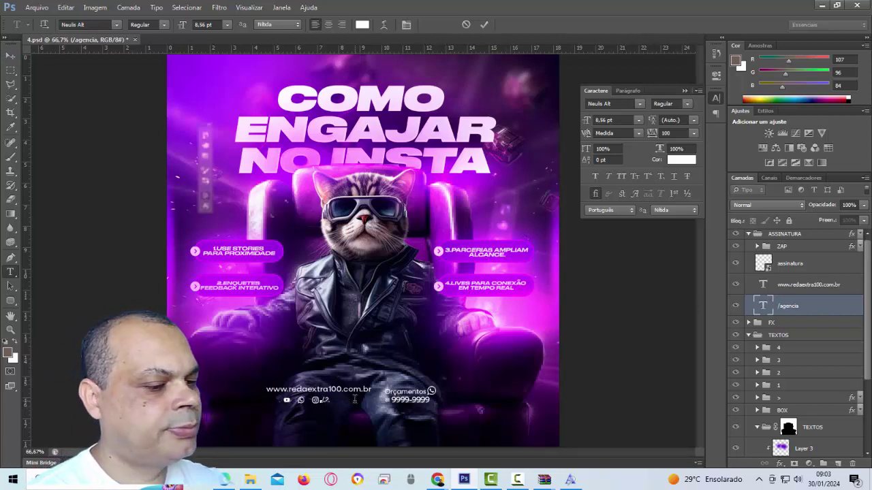
{"action": "type", "text": "dae"}
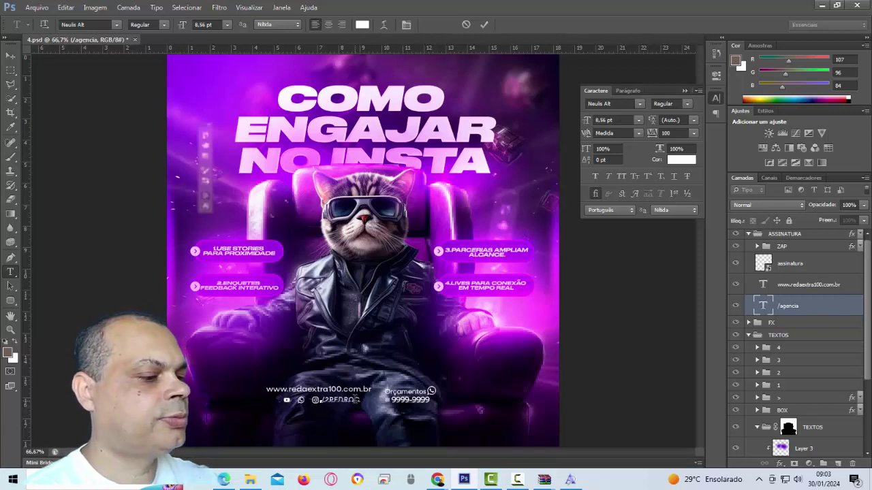
{"action": "type", "text": "MPOS"}
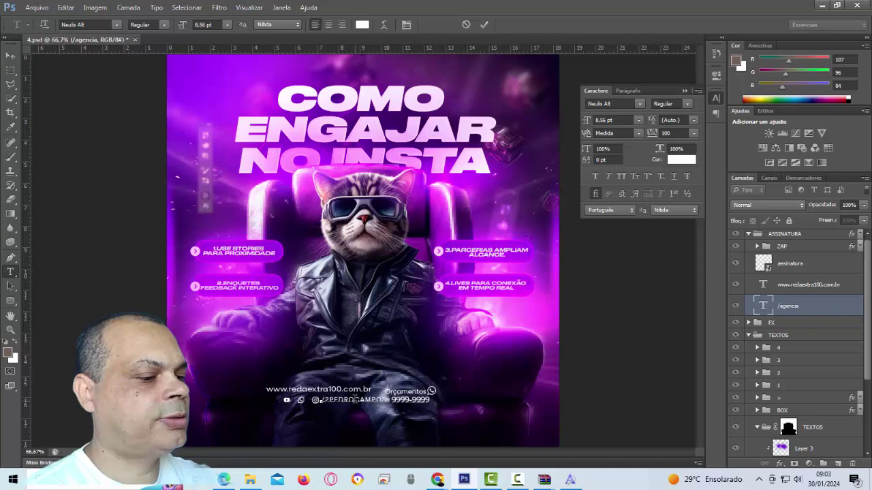
{"action": "type", "text": "DES"}
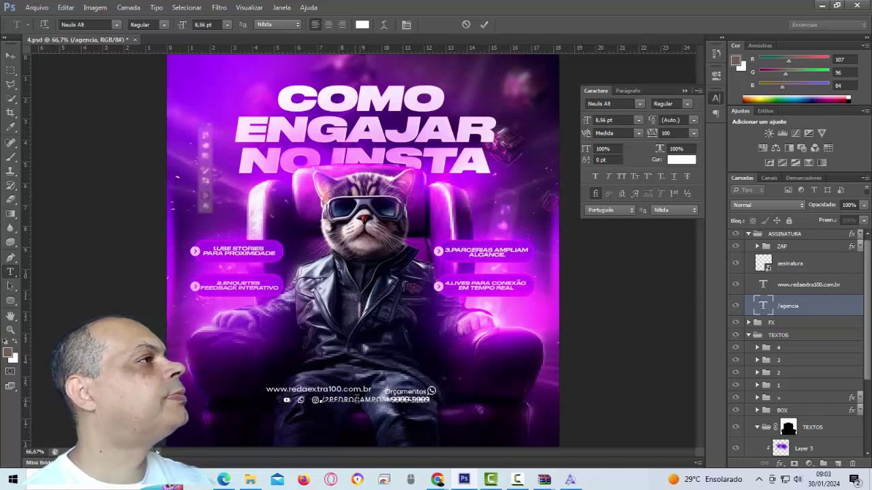
Commit the new Instagram handle and resize it to 6 pt.
{"action": "left_click", "coordinate": [11, 55]}
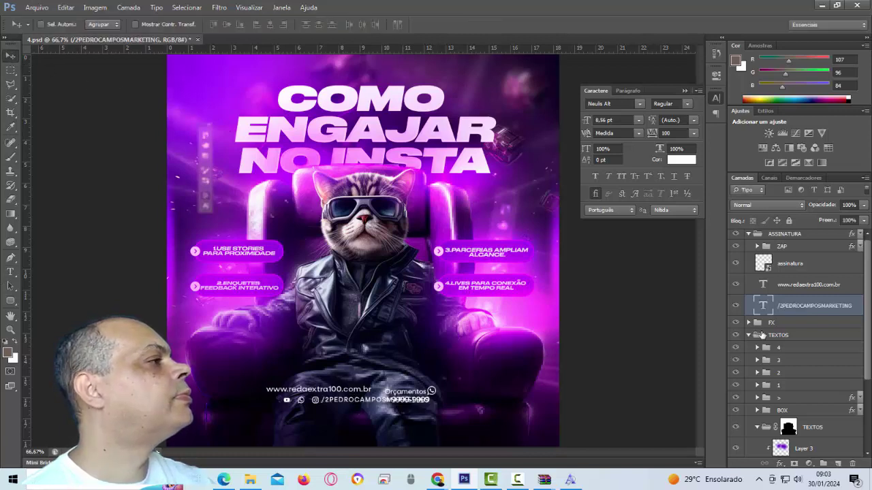
{"action": "double_click", "coordinate": [764, 307]}
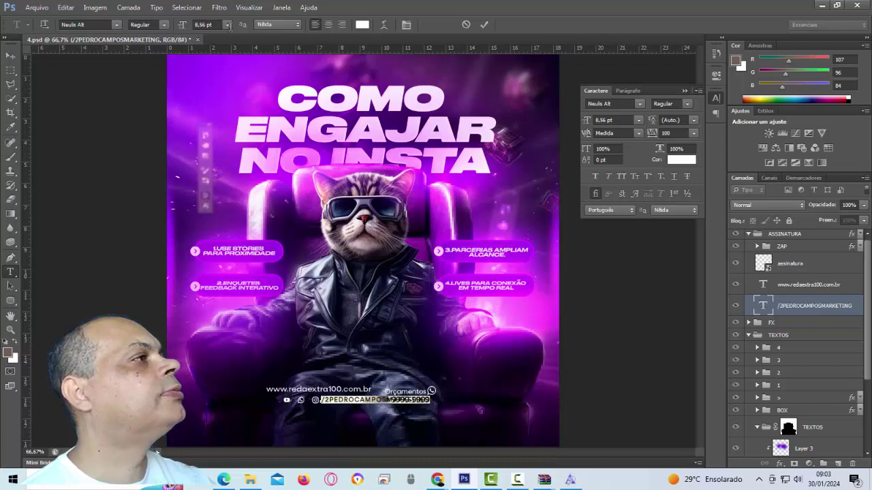
{"action": "left_click", "coordinate": [228, 25]}
{"action": "left_click", "coordinate": [220, 52]}
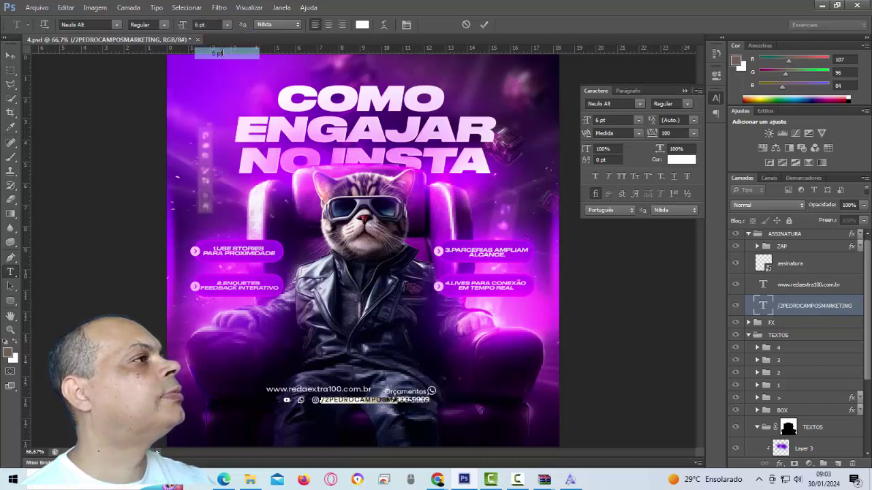
{"action": "key", "text": "ctrl+Return"}
{"action": "key", "text": "v"}
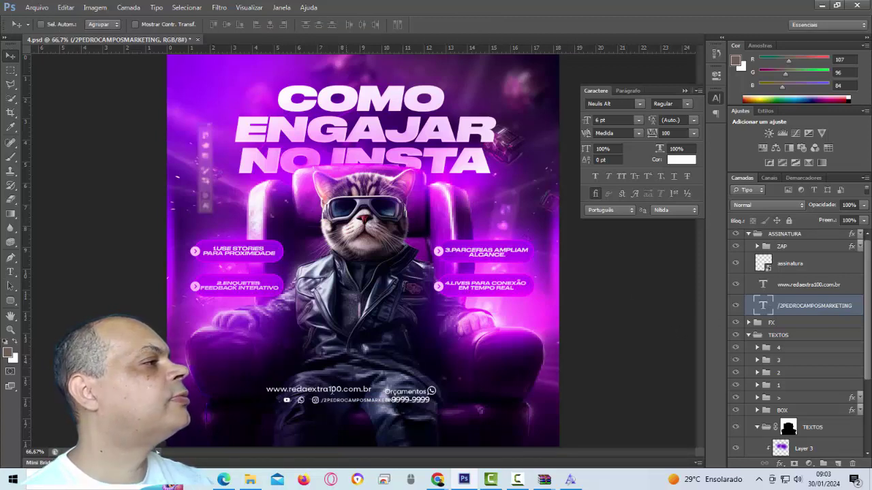
Move the ZAP Orçamentos phone group right so it clears the handle.
{"action": "scroll", "coordinate": [763, 262], "scroll_direction": "up", "scroll_amount": 1}
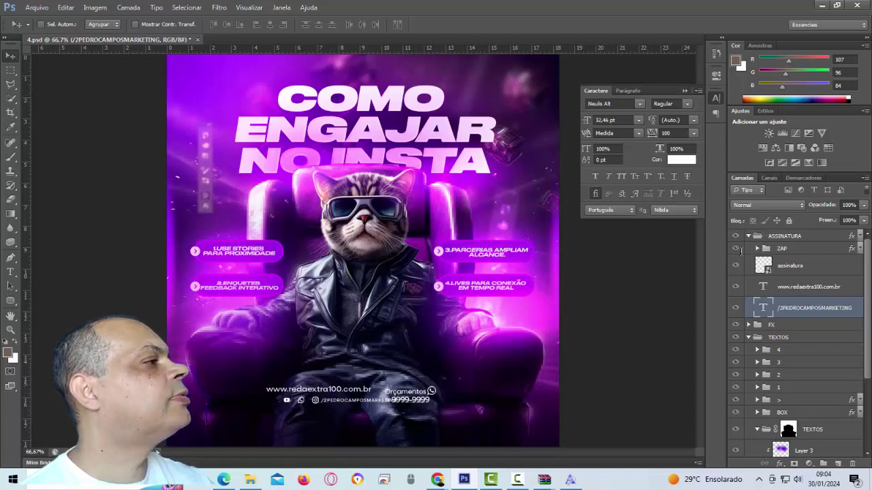
{"action": "left_click", "coordinate": [741, 249]}
{"action": "left_click_drag", "start_coordinate": [317, 400], "coordinate": [353, 400]}
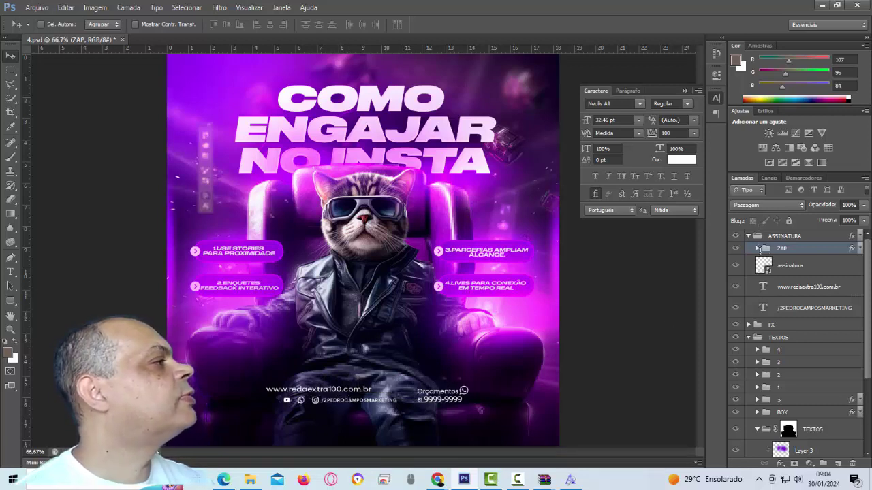
Expand the ZAP group and place the cursor in the 9999-9999 phone number on the canvas.
{"action": "left_click", "coordinate": [756, 248]}
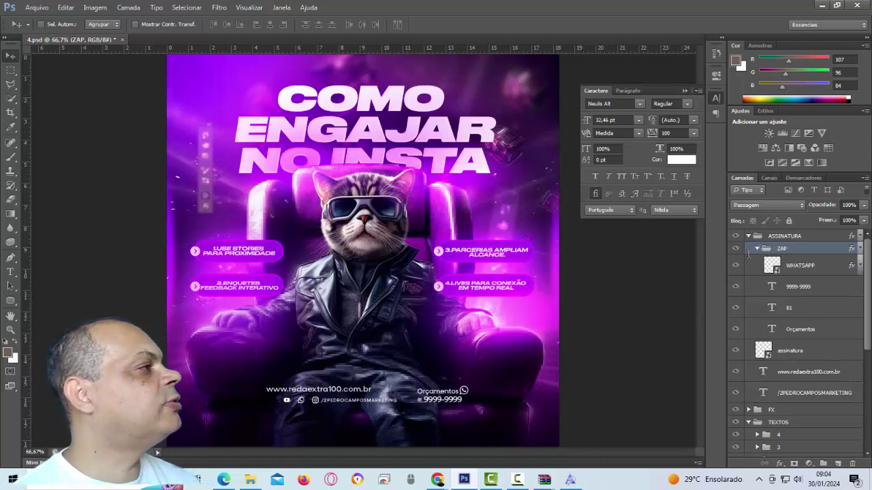
{"action": "double_click", "coordinate": [772, 287]}
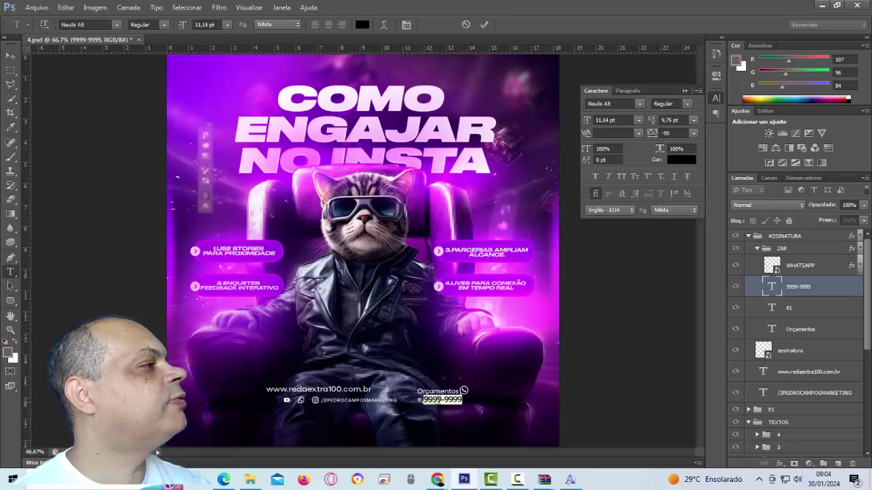
{"action": "left_click", "coordinate": [464, 403]}
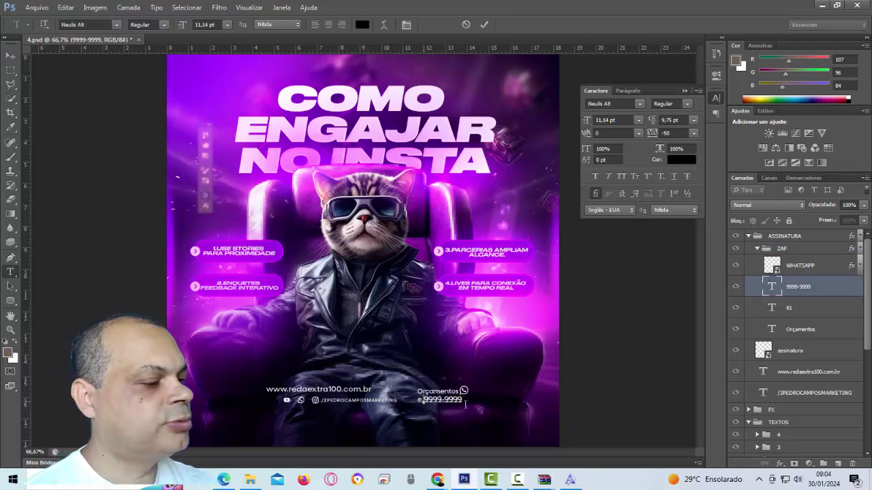